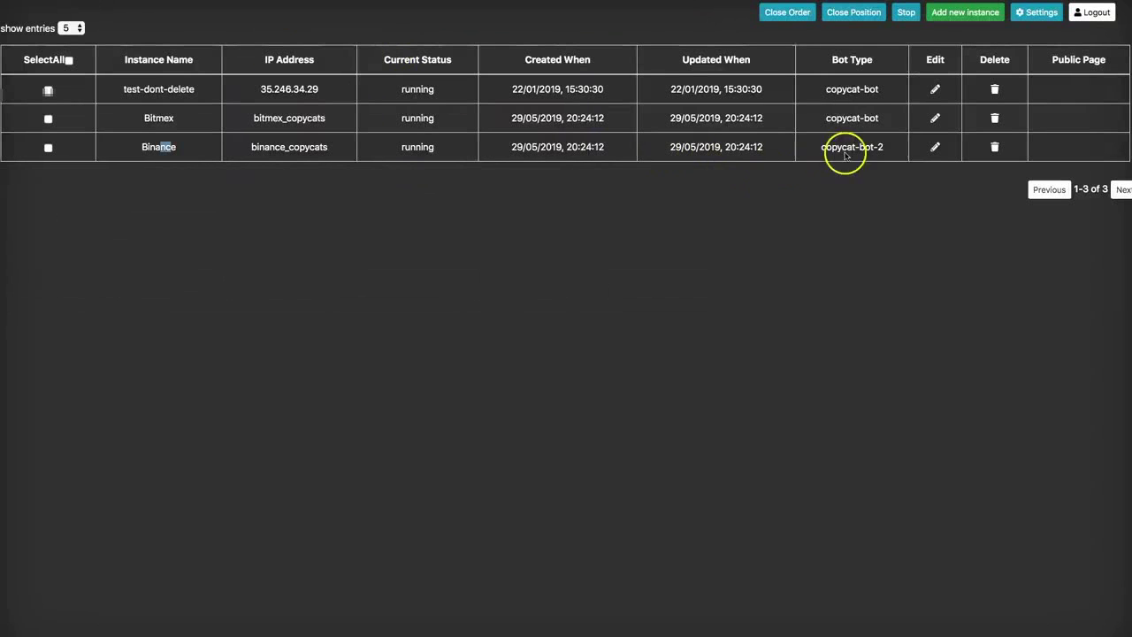
# - Open the Bitmex instance and inspect the trading details of each of the two master accounts
pyautogui.click(934, 118)
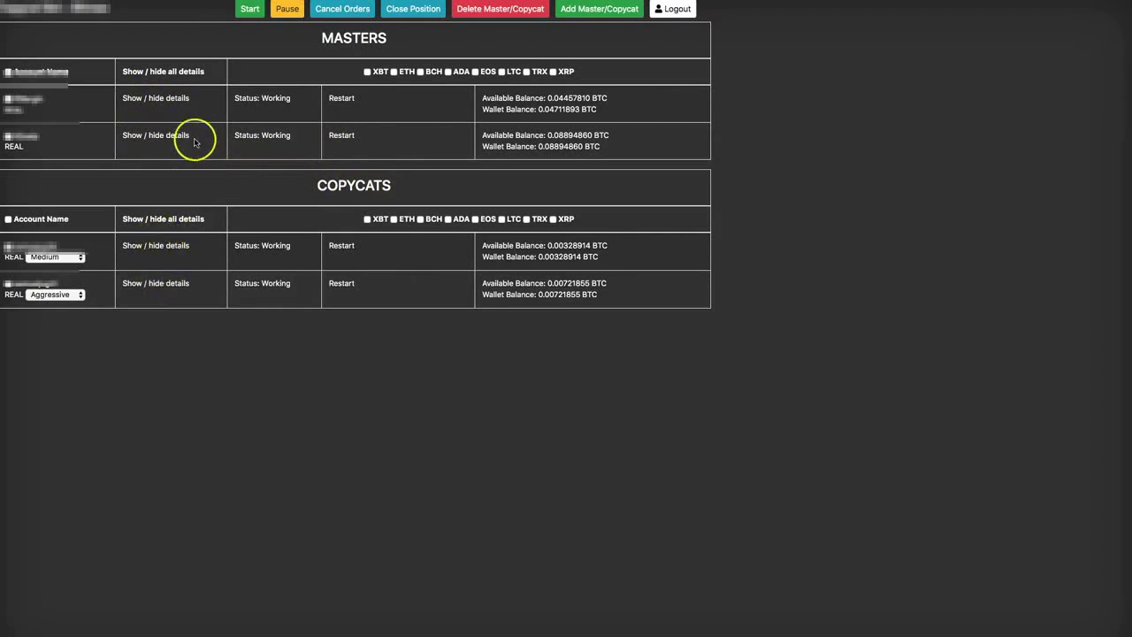
pyautogui.click(175, 99)
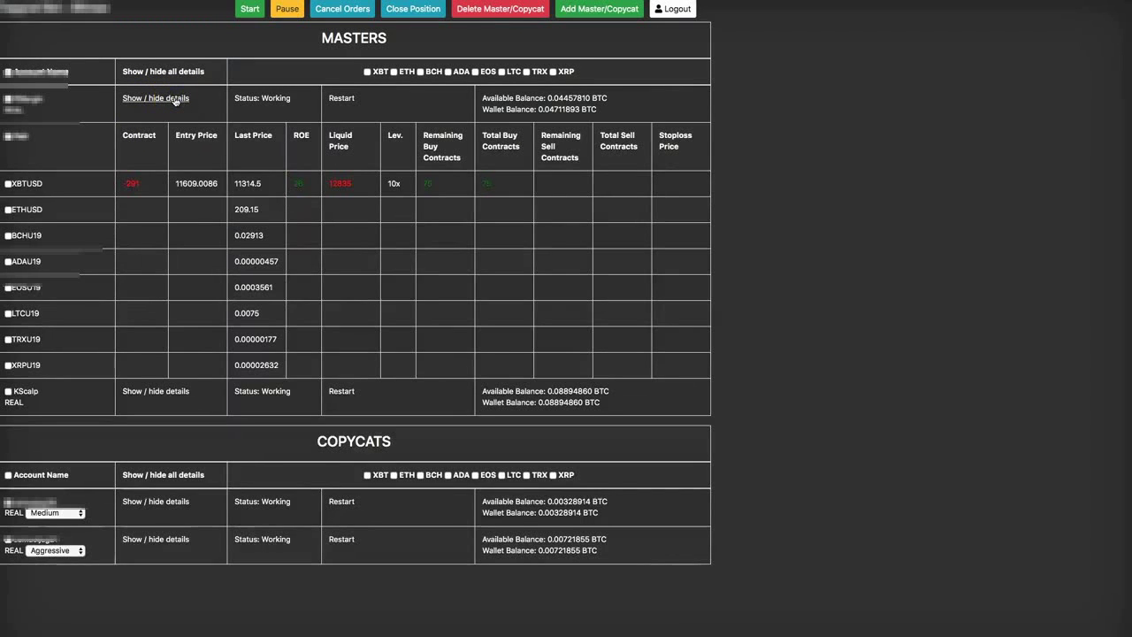
pyautogui.click(175, 99)
pyautogui.click(173, 136)
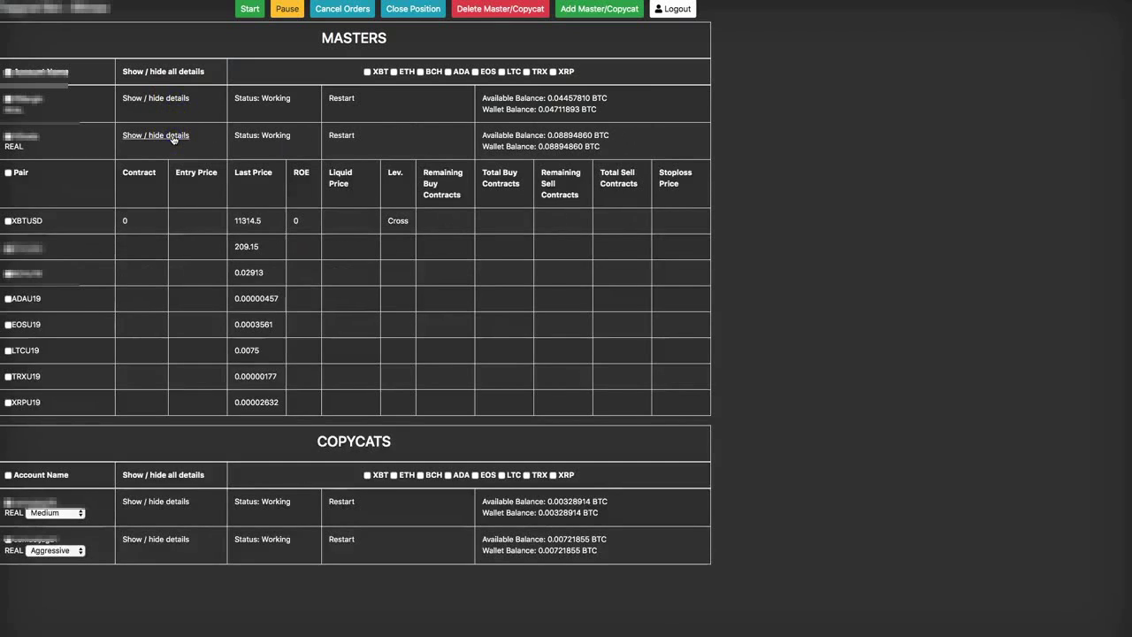
pyautogui.click(173, 137)
# - Inspect the pair details of the copycat accounts, first for one account and for all of them together
pyautogui.click(169, 245)
pyautogui.click(168, 244)
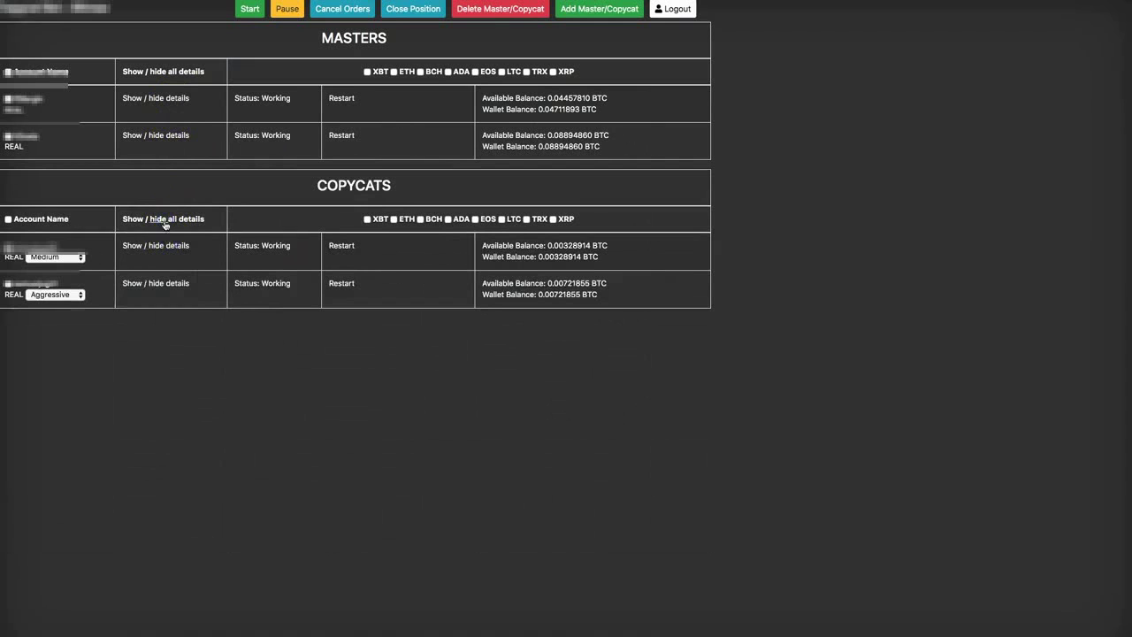
pyautogui.click(142, 219)
pyautogui.scroll(-4, 295, 222)
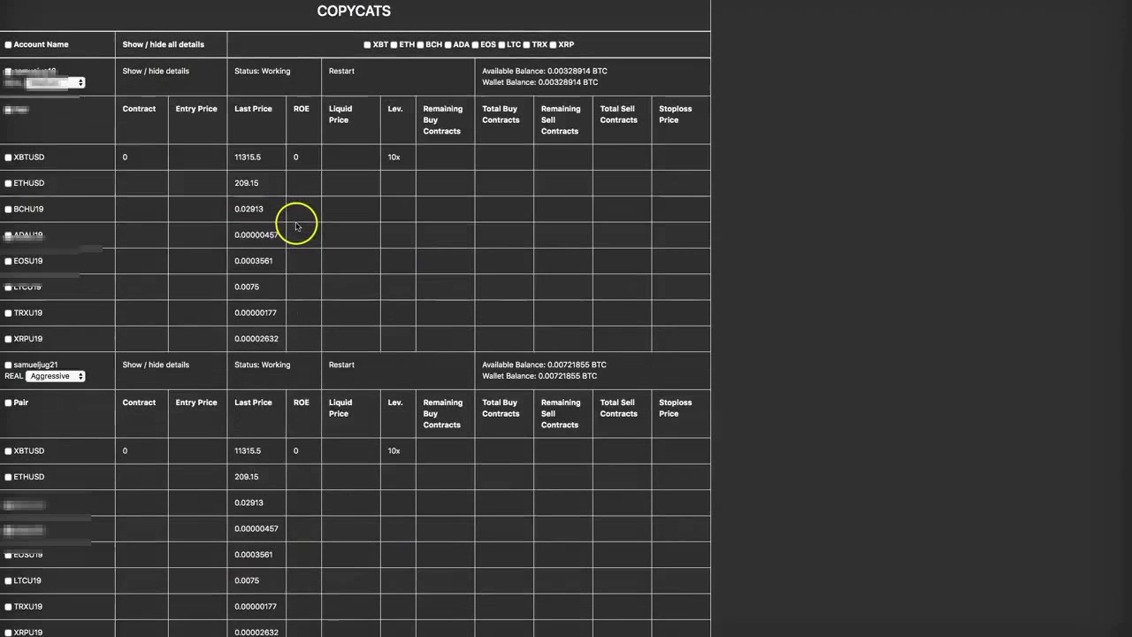
pyautogui.scroll(3, 295, 221)
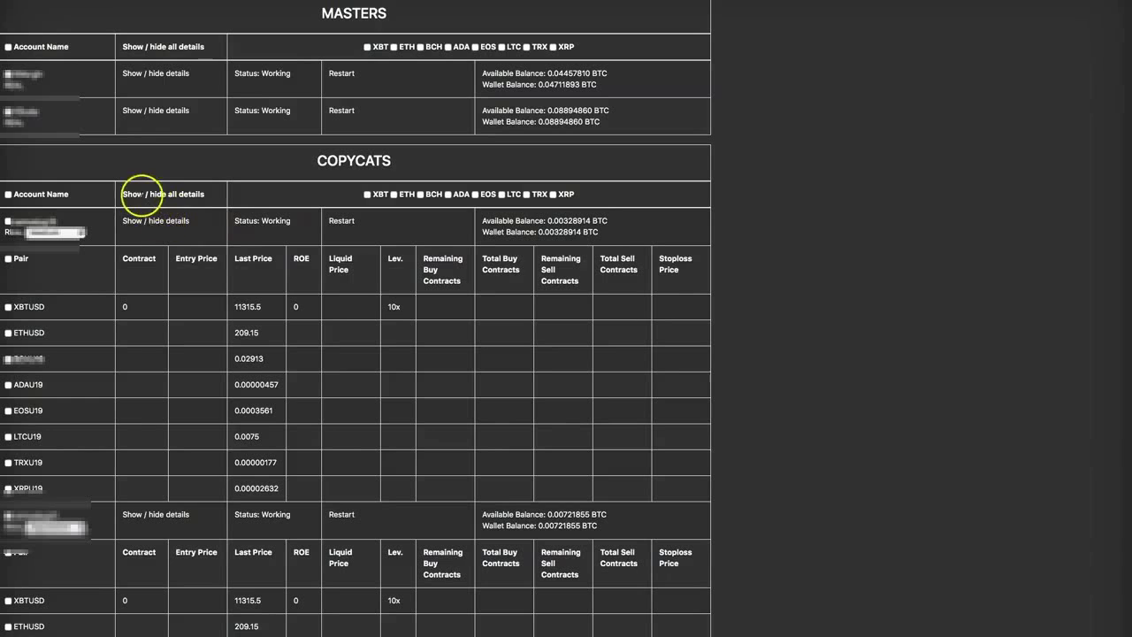
pyautogui.click(156, 201)
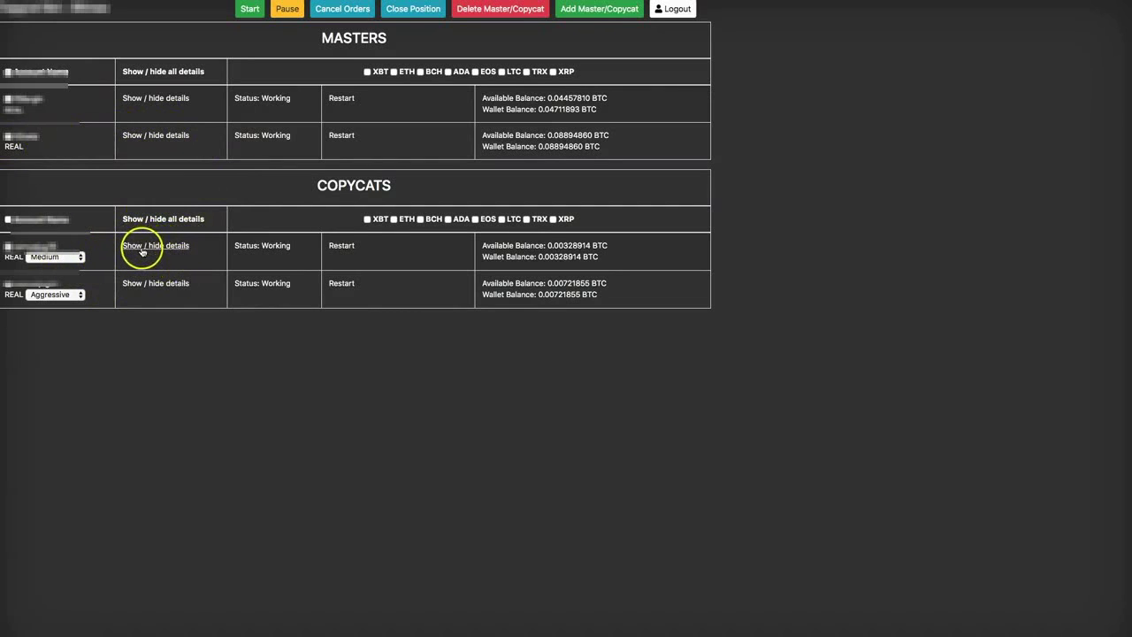
# - Switch the first copycat account's trading type to Aggressive and return it to Medium
pyautogui.click(80, 255)
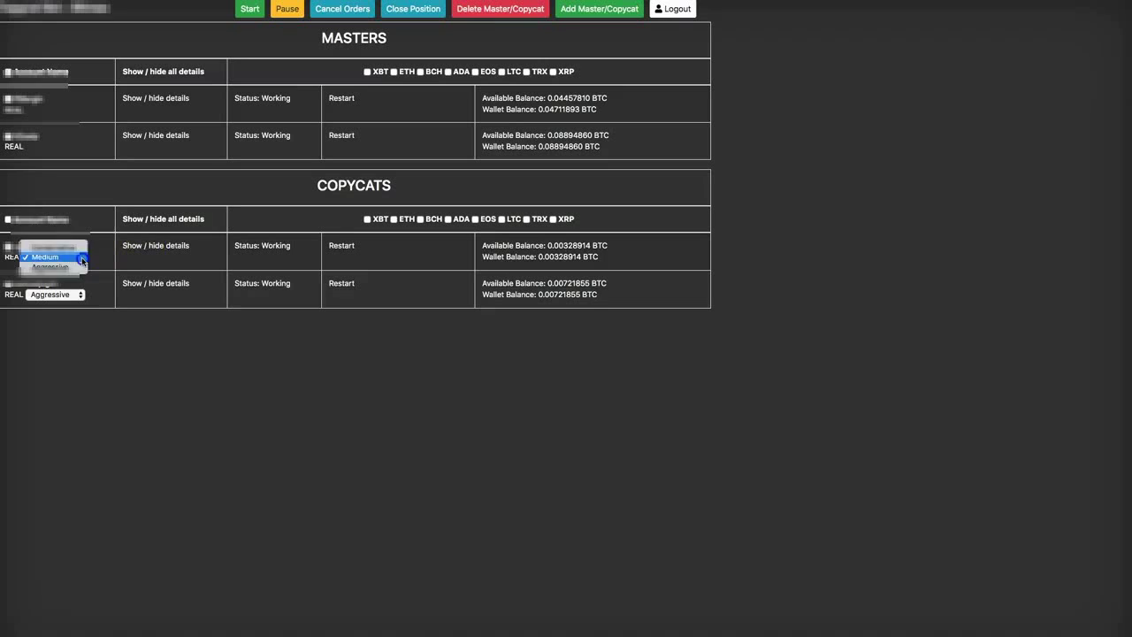
pyautogui.click(80, 250)
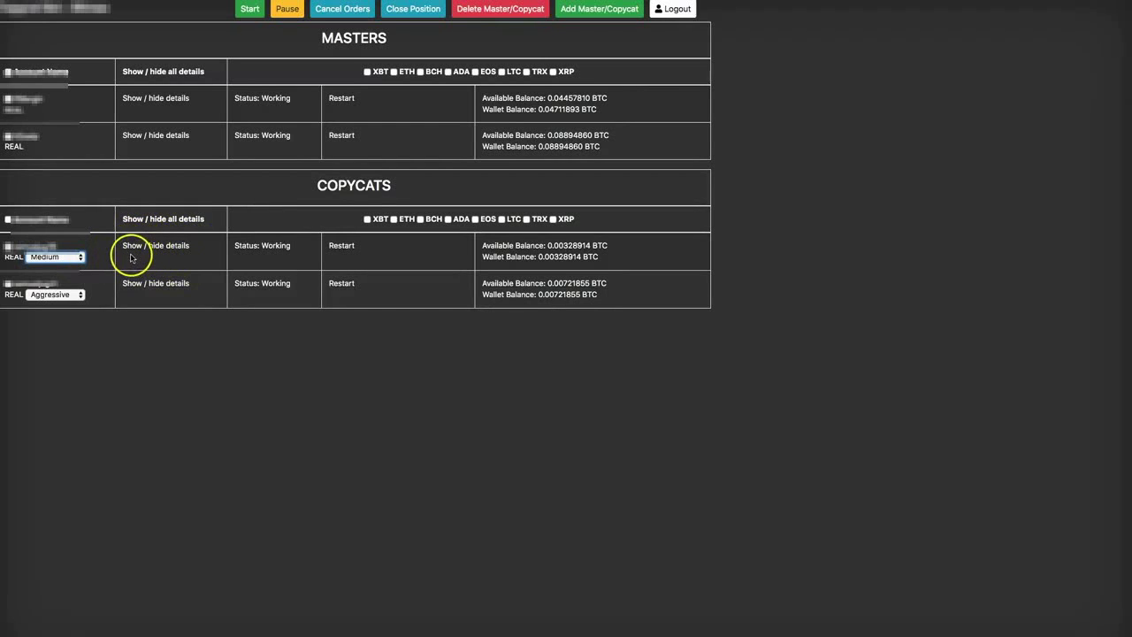
pyautogui.click(68, 257)
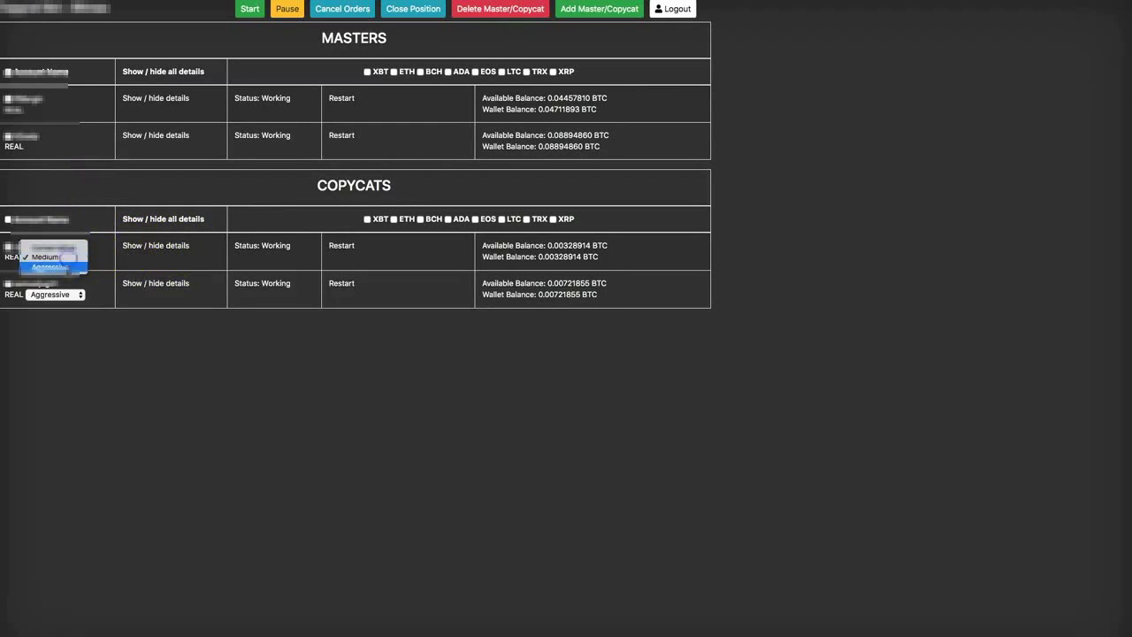
pyautogui.click(69, 270)
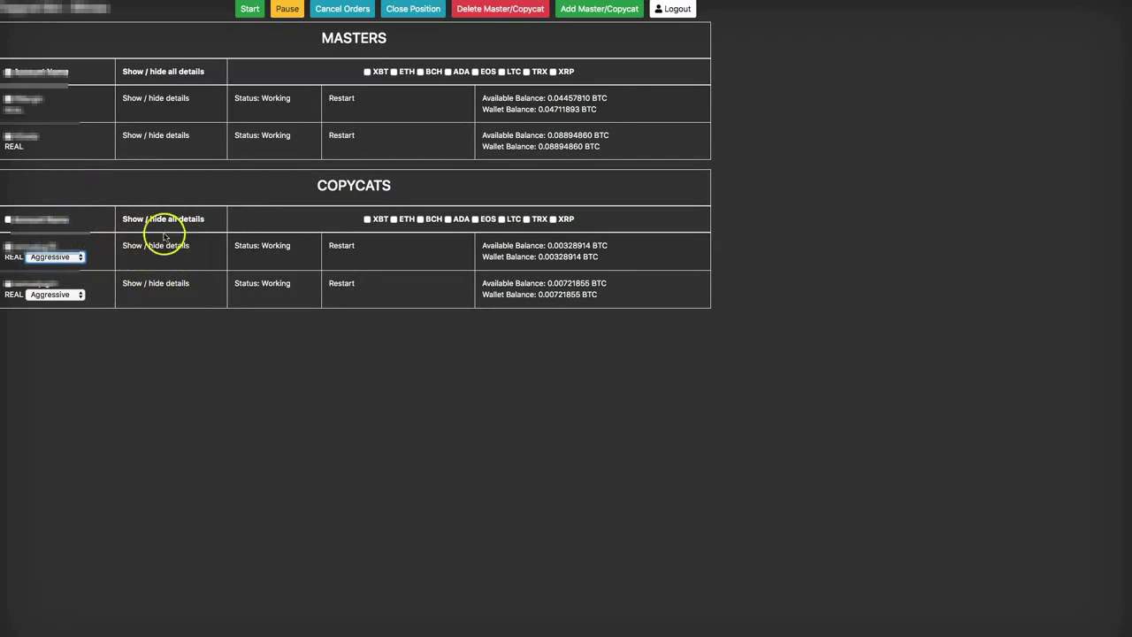
pyautogui.click(196, 258)
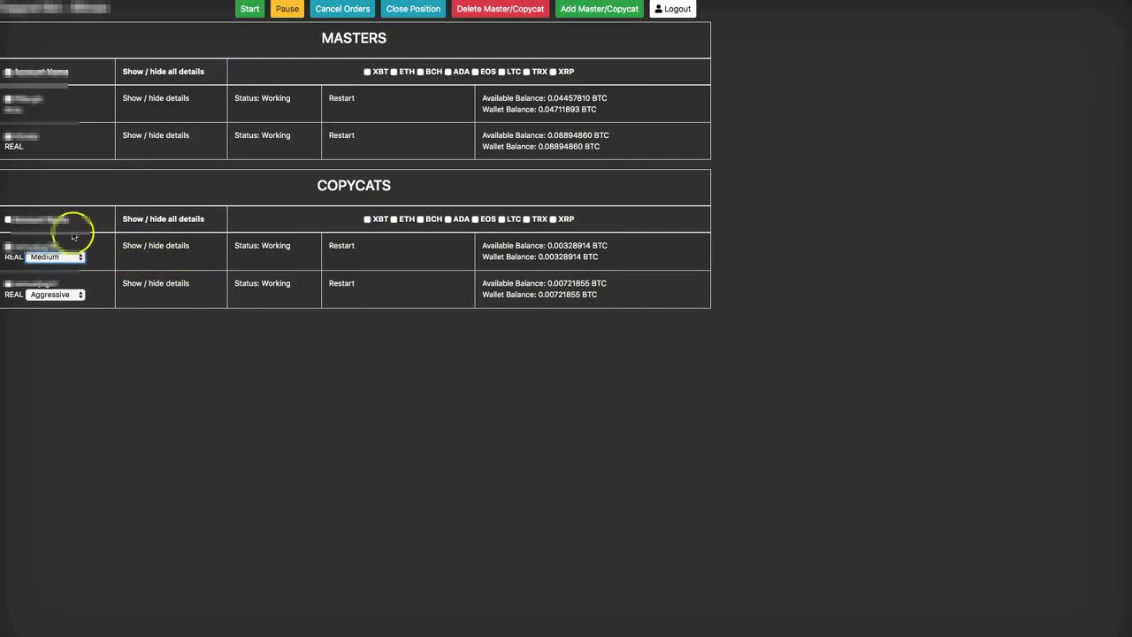
pyautogui.click(94, 212)
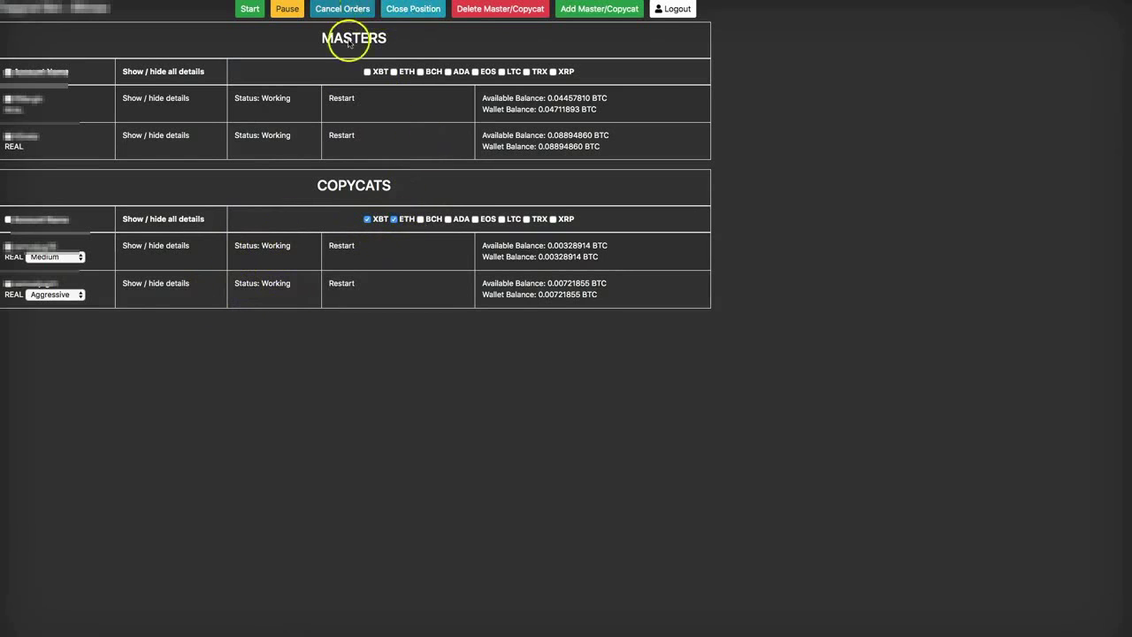
# - Examine the pair selections in the details of both copycat accounts
pyautogui.click(149, 248)
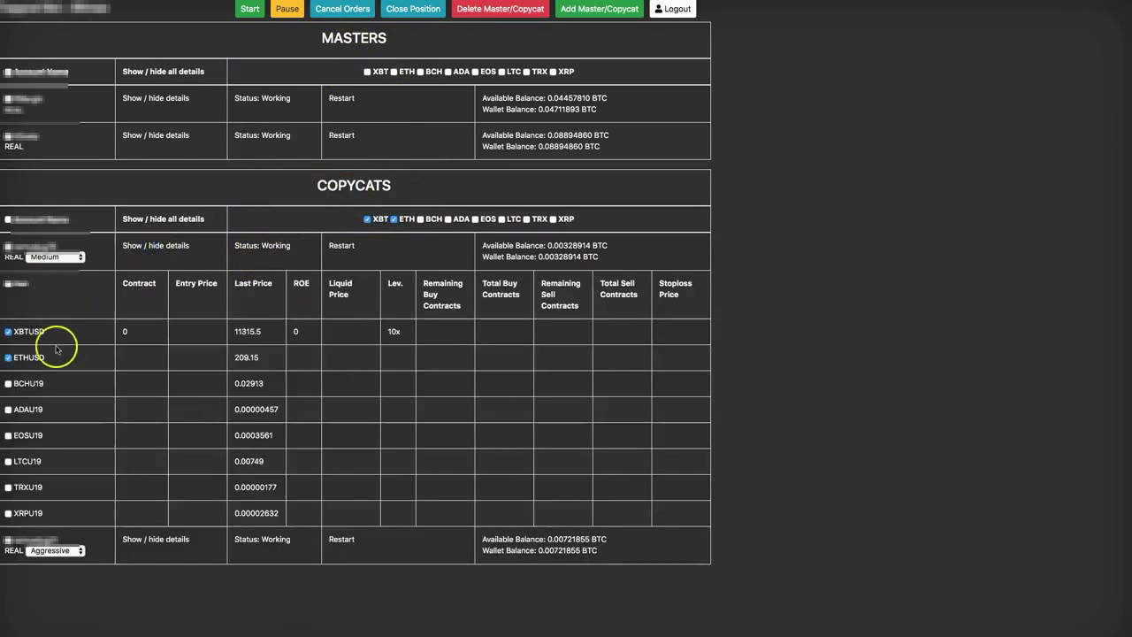
pyautogui.click(146, 538)
pyautogui.scroll(-4, 133, 456)
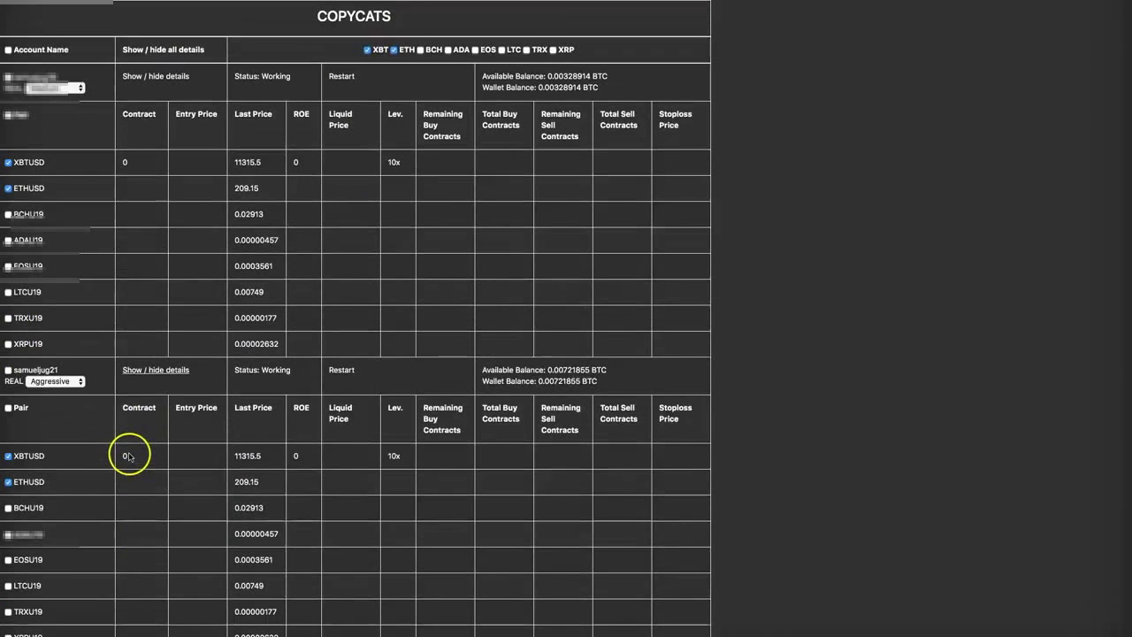
pyautogui.scroll(4, 123, 442)
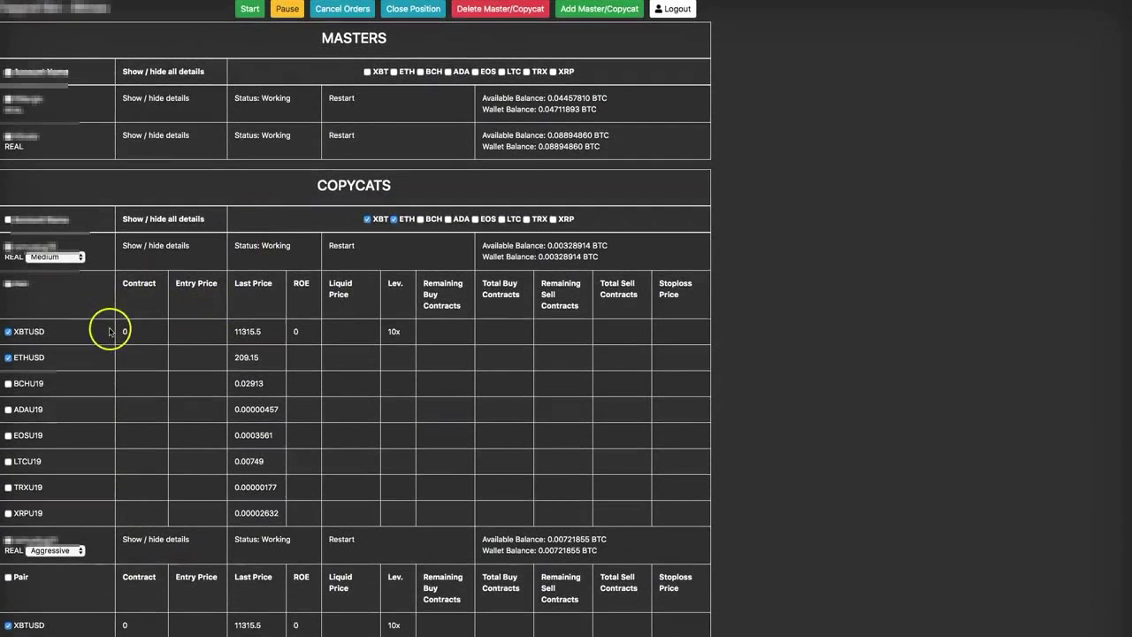
# - Clear the ETH selection for the copycats and collapse the details of both copycat accounts
pyautogui.click(393, 219)
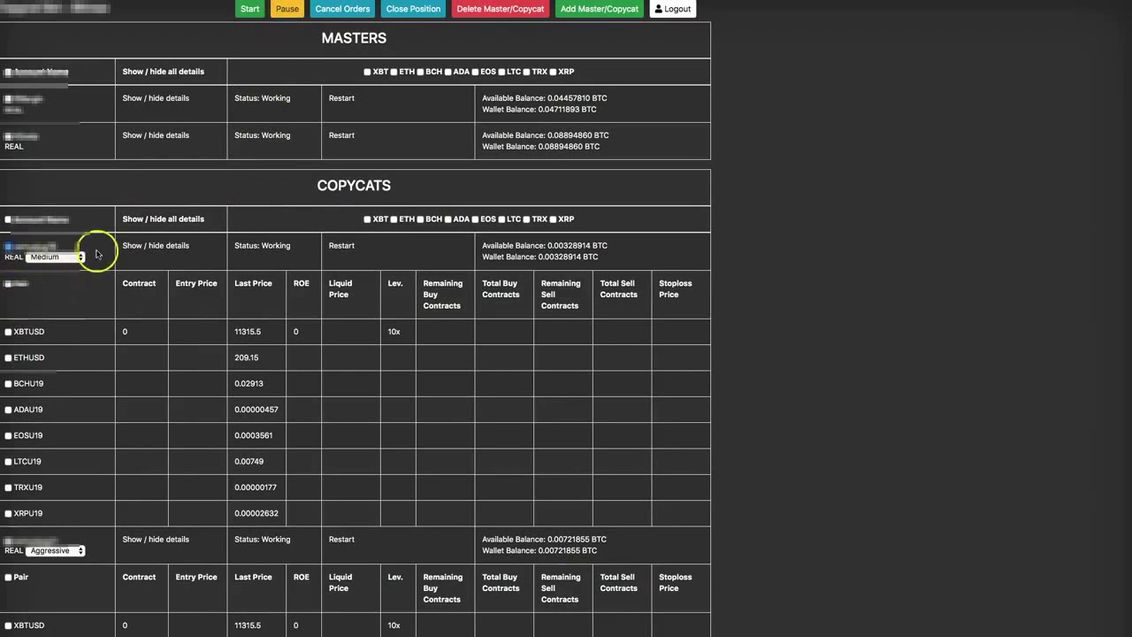
pyautogui.click(148, 245)
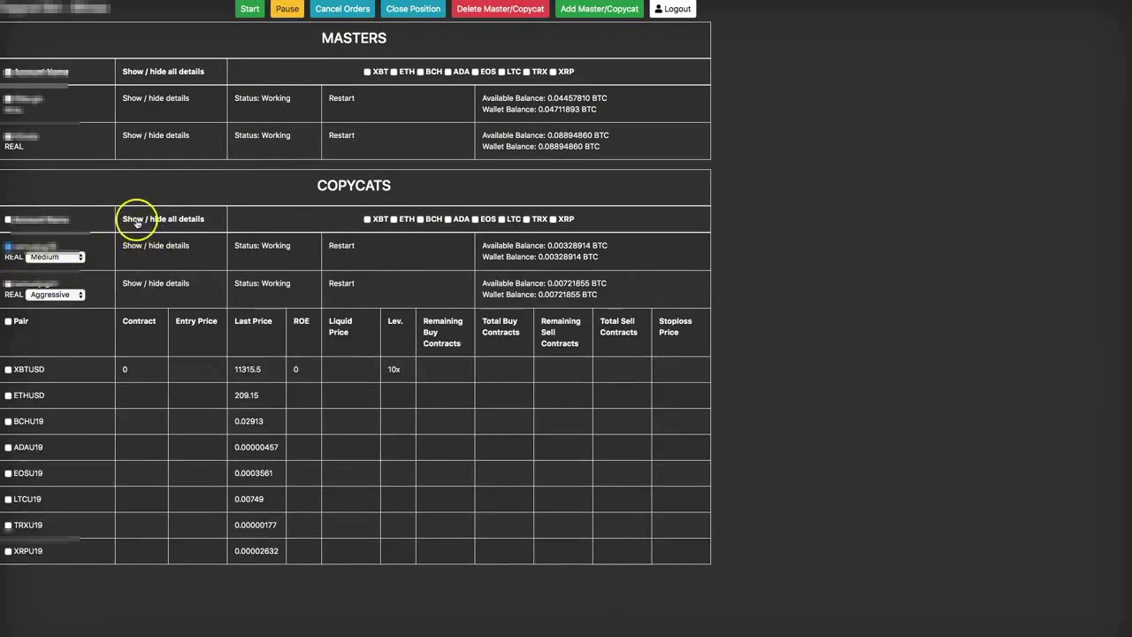
pyautogui.click(141, 226)
pyautogui.click(151, 230)
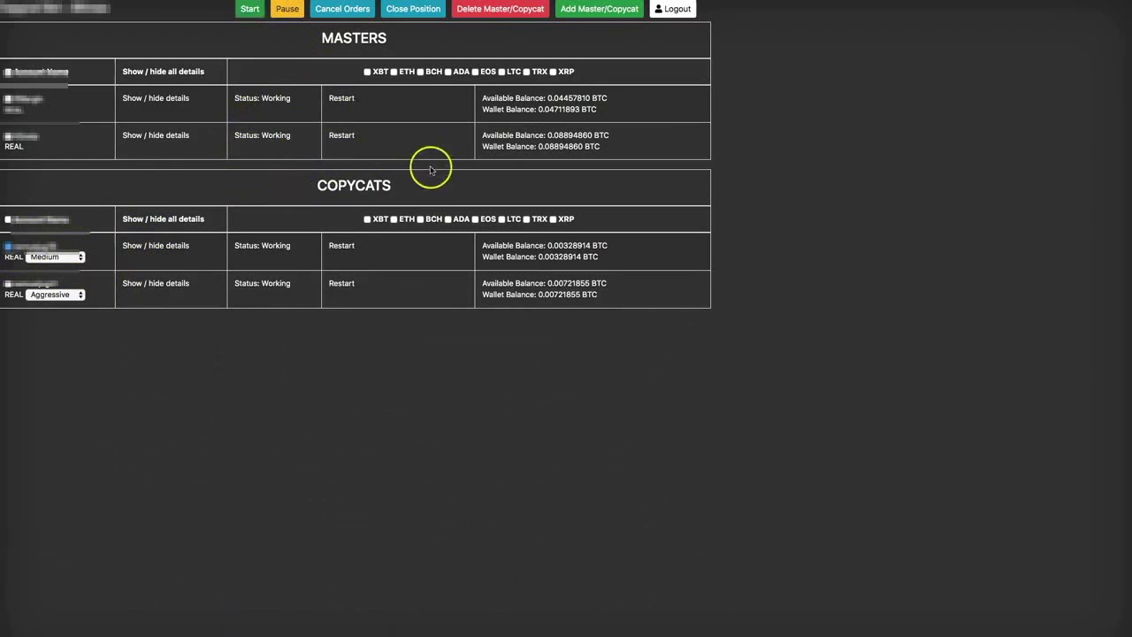
# - Examine the copycat balances on the Bitmex bot, and the pair details and available balances on the Binance bot
pyautogui.moveTo(605, 247); pyautogui.dragTo(608, 246)
pyautogui.moveTo(539, 255); pyautogui.dragTo(575, 256)
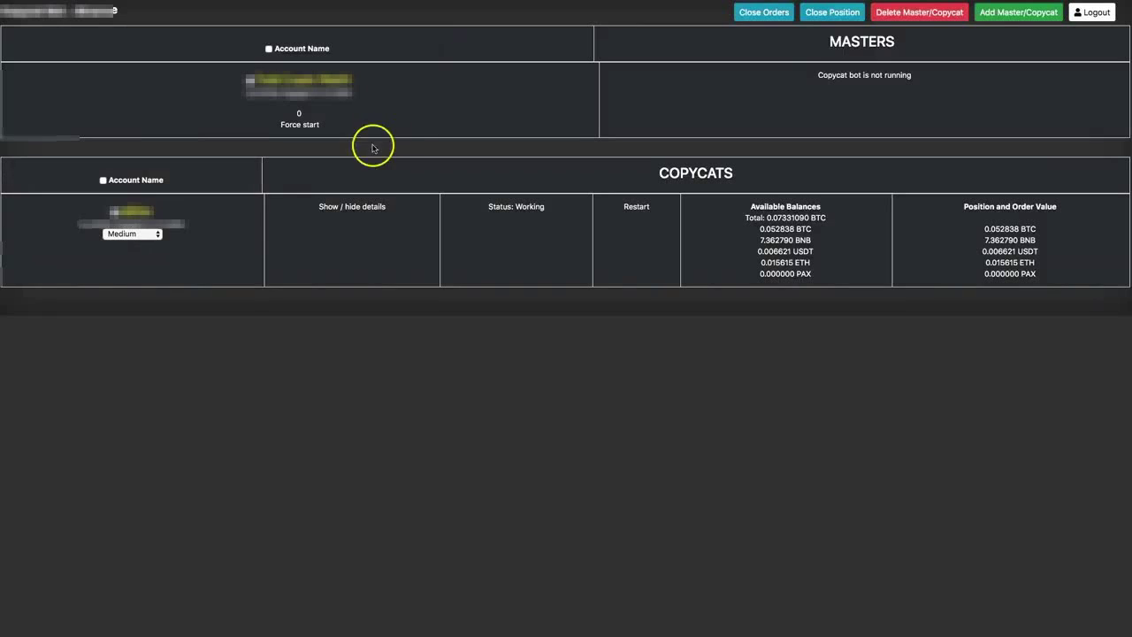
pyautogui.click(325, 214)
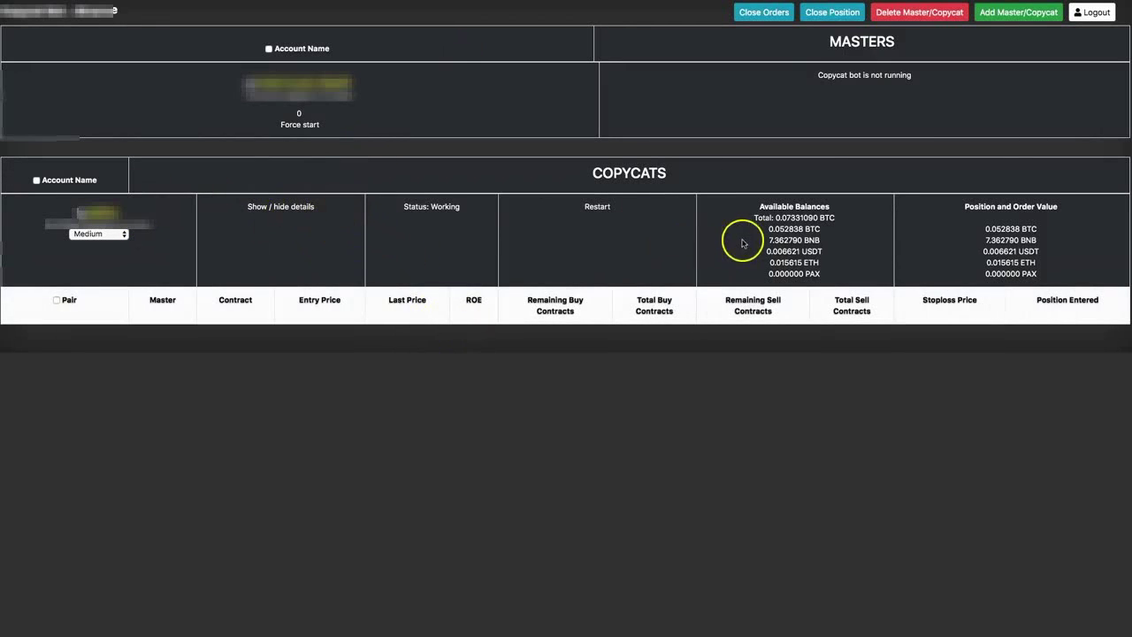
pyautogui.moveTo(753, 222); pyautogui.dragTo(822, 275)
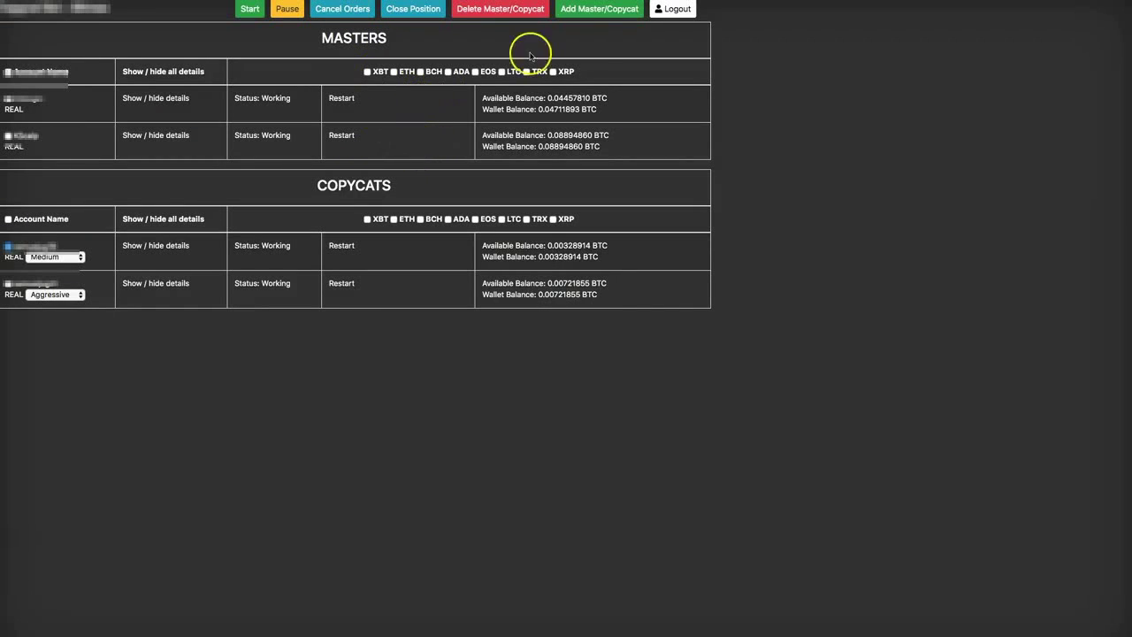
# - Start adding a new account to the Bitmex bot, name it Test and paste its API key
pyautogui.click(590, 10)
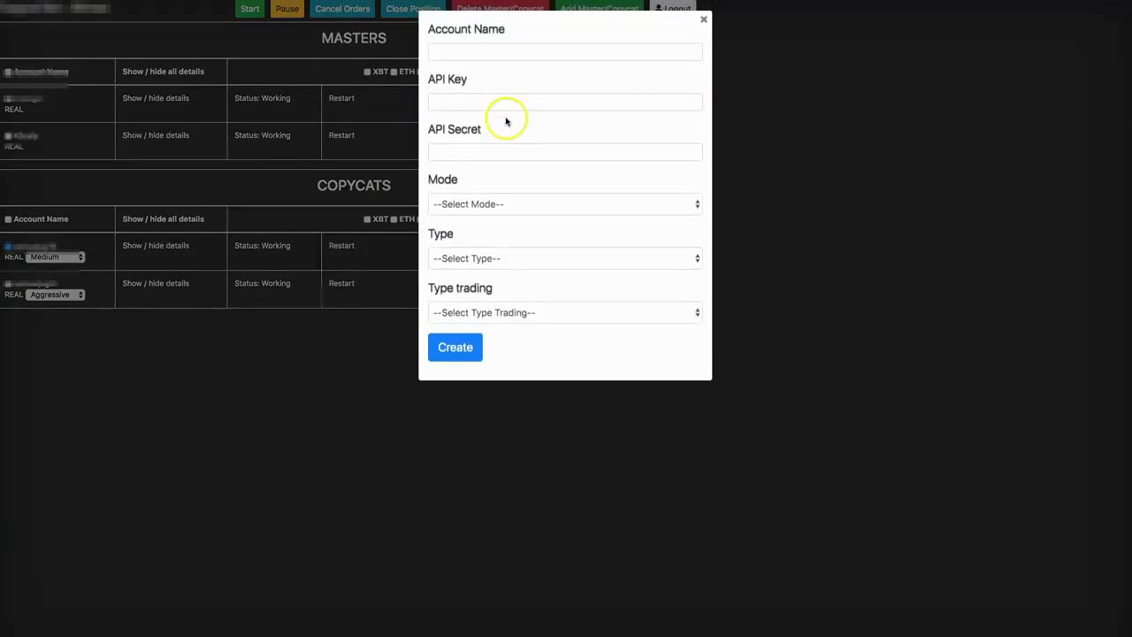
pyautogui.click(470, 50)
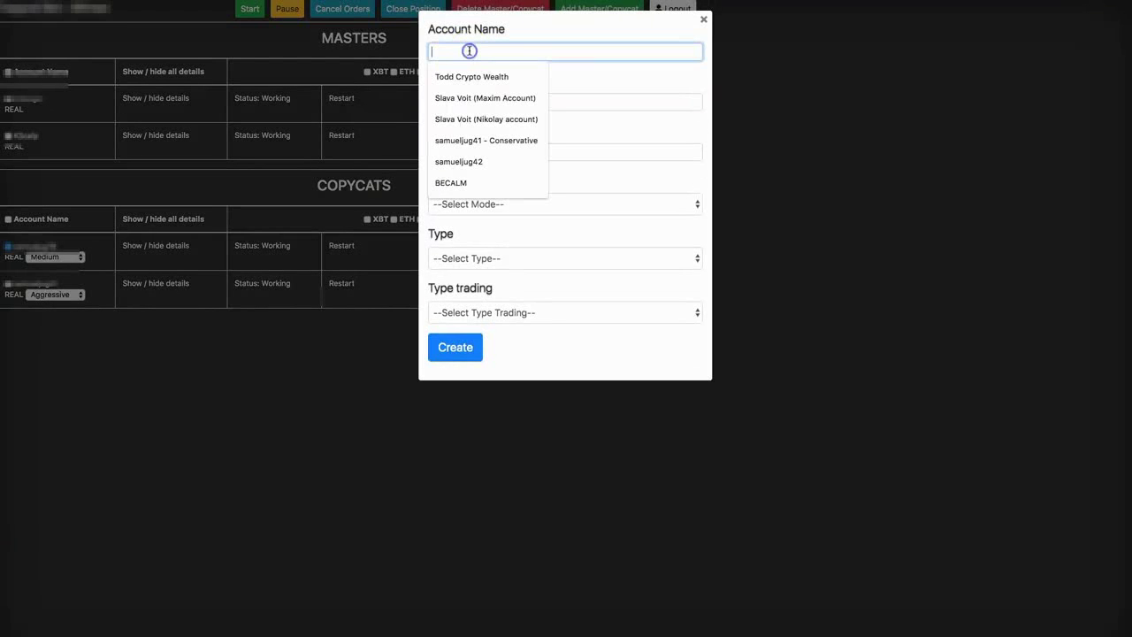
pyautogui.write('Test')
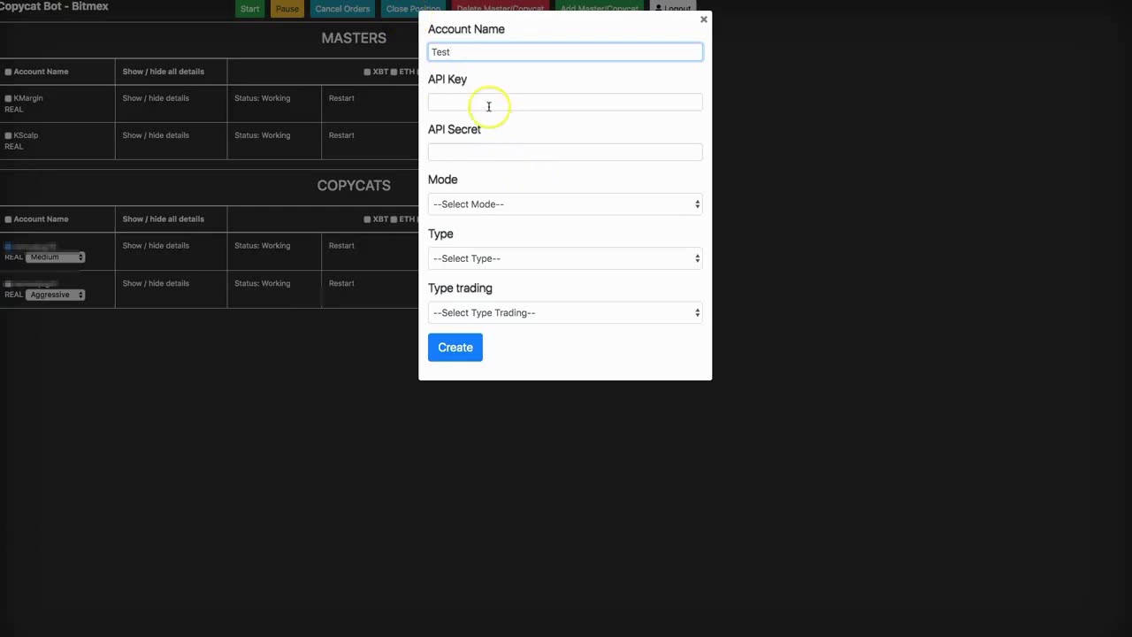
pyautogui.click(488, 102)
pyautogui.press('super+v')
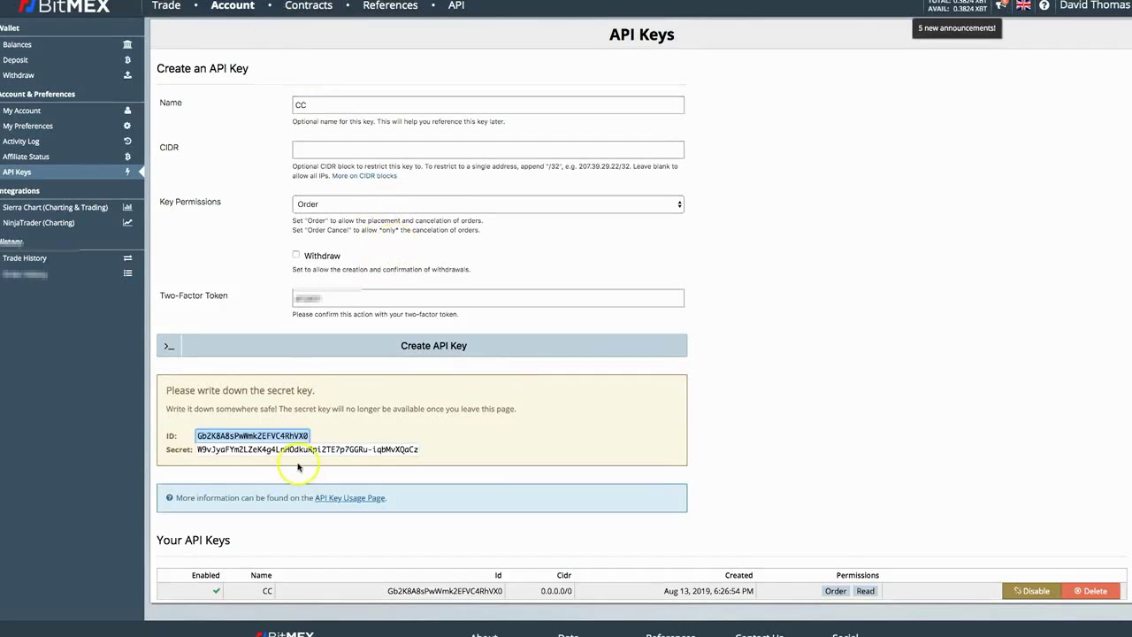
# - Copy the API secret from the BitMEX API Keys page and paste it into the new account's API Secret field
pyautogui.moveTo(197, 449); pyautogui.dragTo(420, 449)
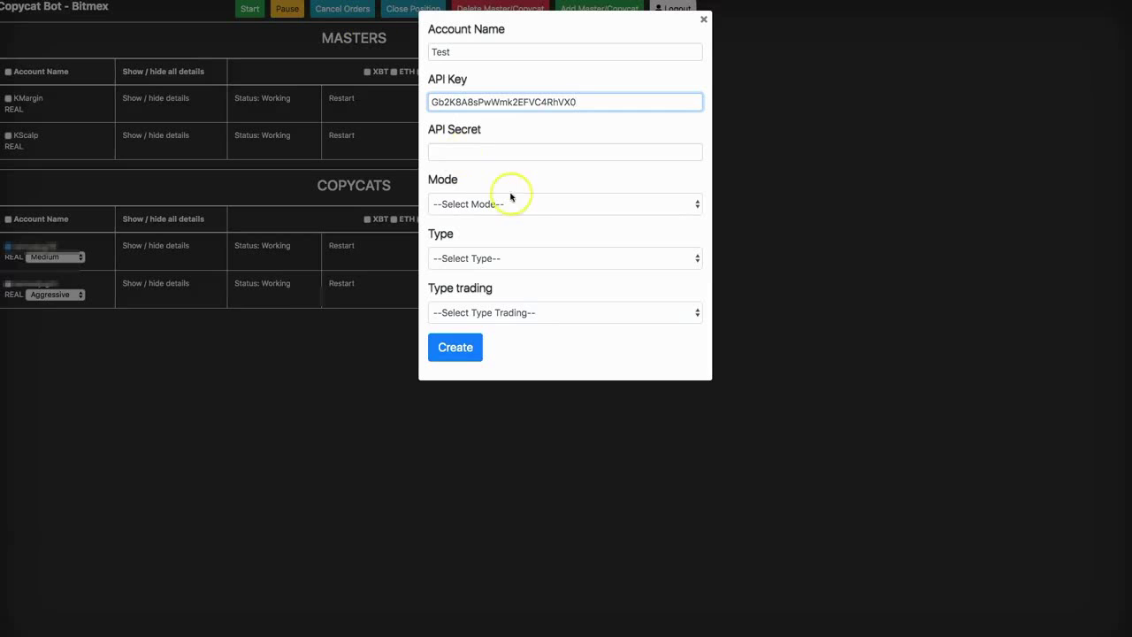
pyautogui.click(508, 150)
pyautogui.press('super+v')
# - Set the new account's mode to REAL, type to copycat and type trading to Conservative, and create it
pyautogui.click(528, 201)
pyautogui.click(521, 229)
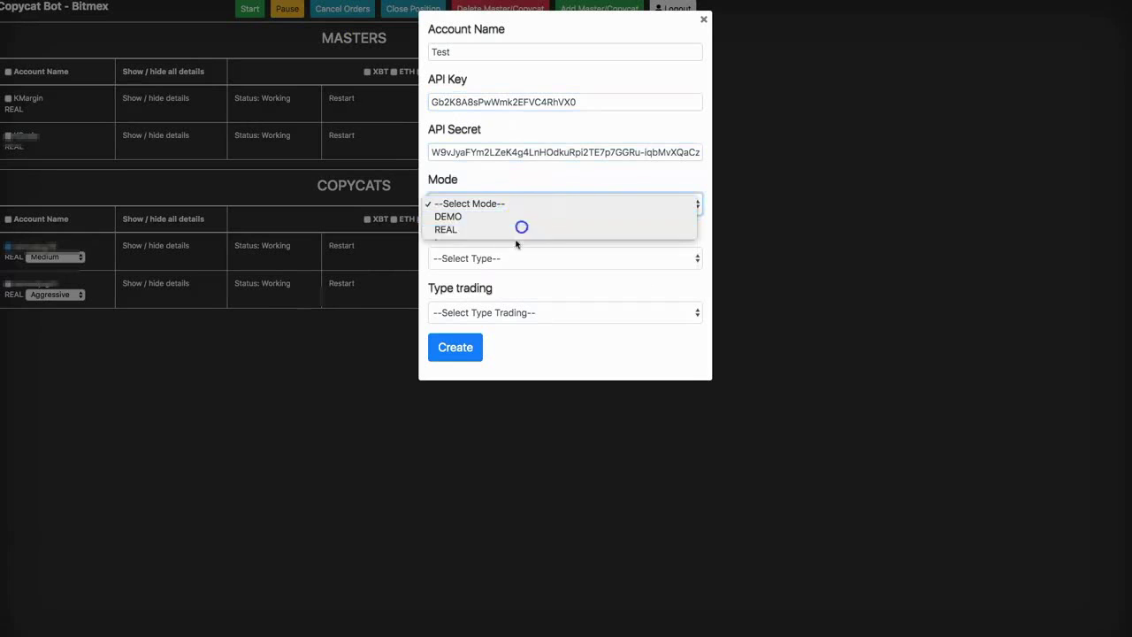
pyautogui.click(513, 258)
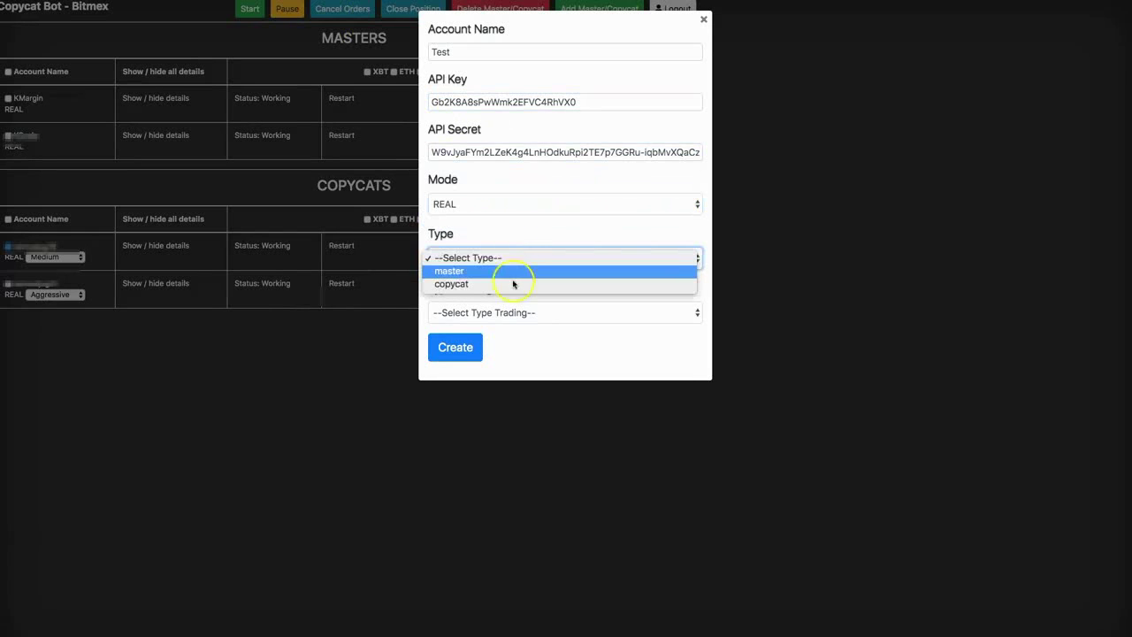
pyautogui.click(513, 284)
pyautogui.click(507, 259)
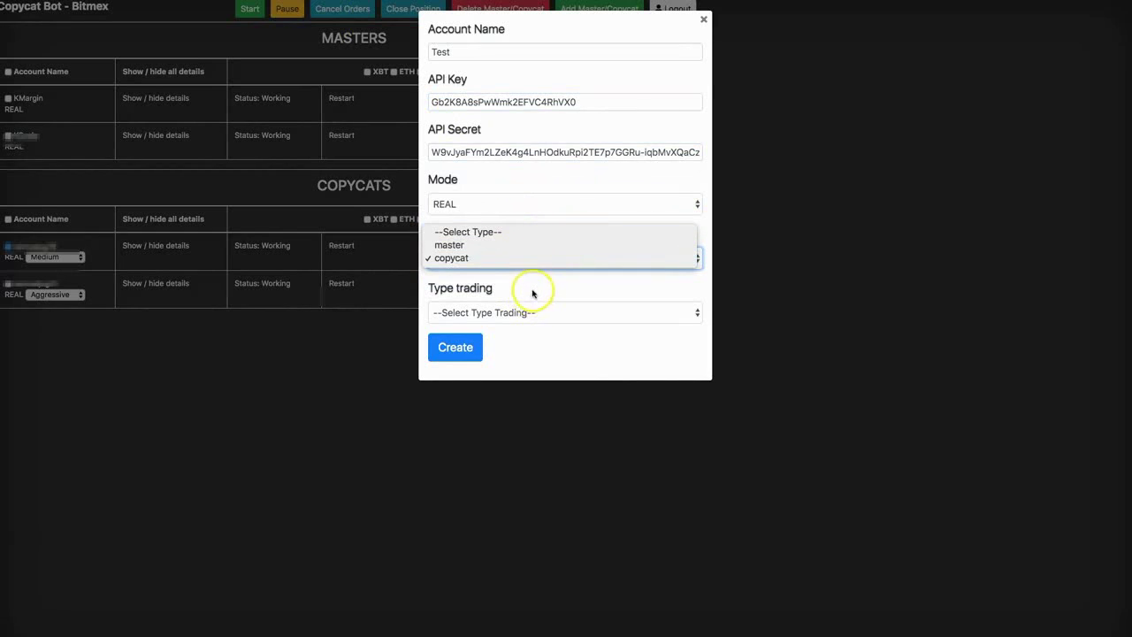
pyautogui.click(492, 257)
pyautogui.click(525, 312)
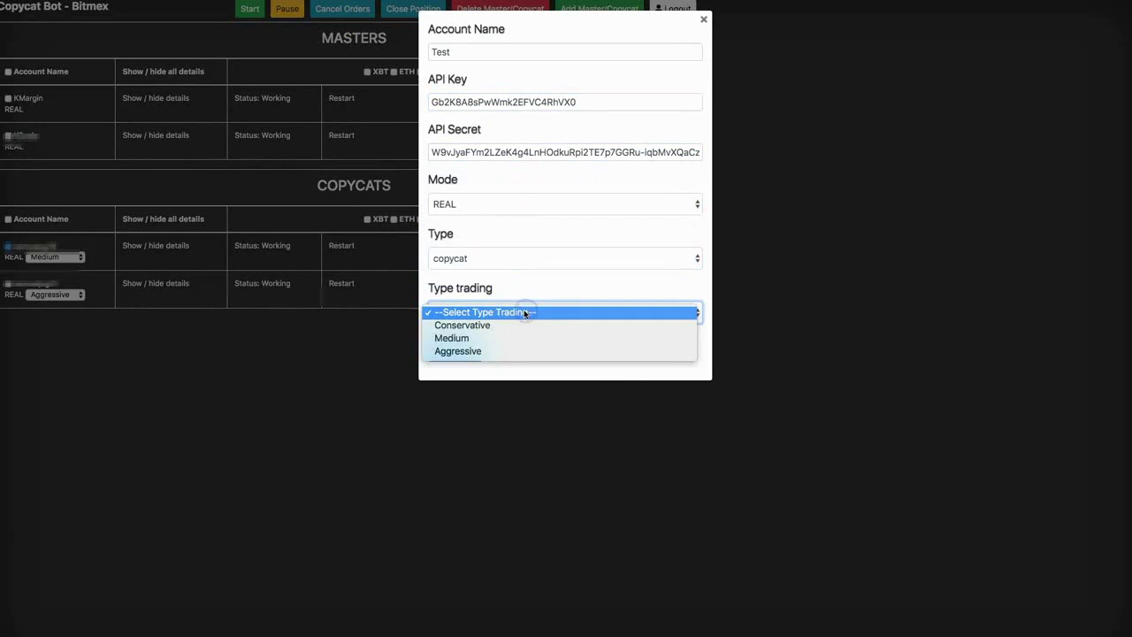
pyautogui.click(512, 327)
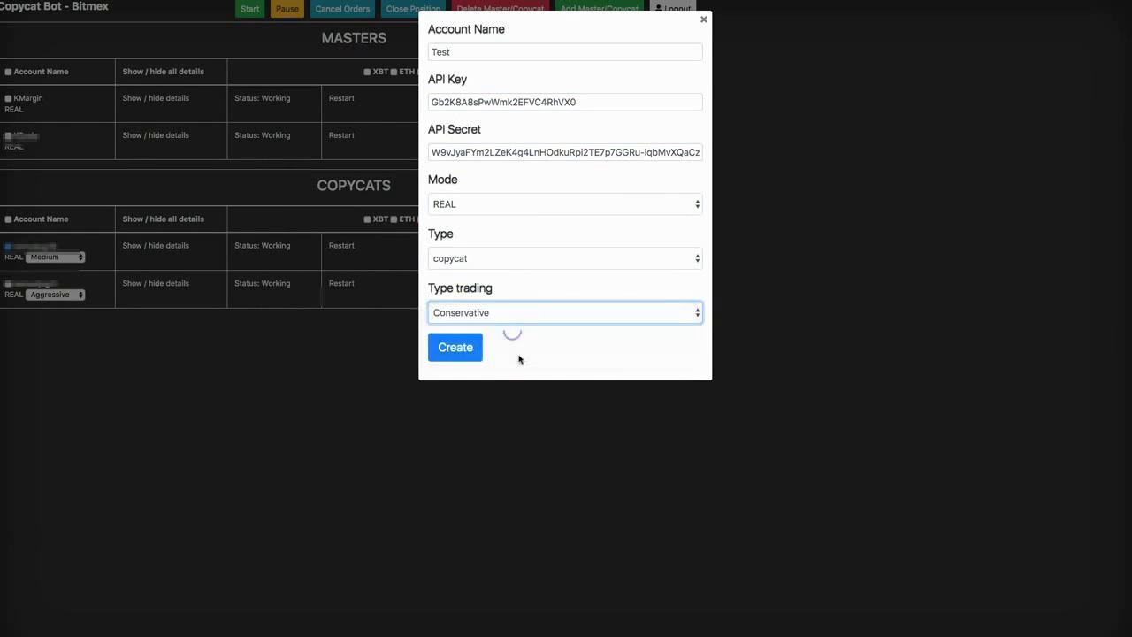
pyautogui.click(467, 351)
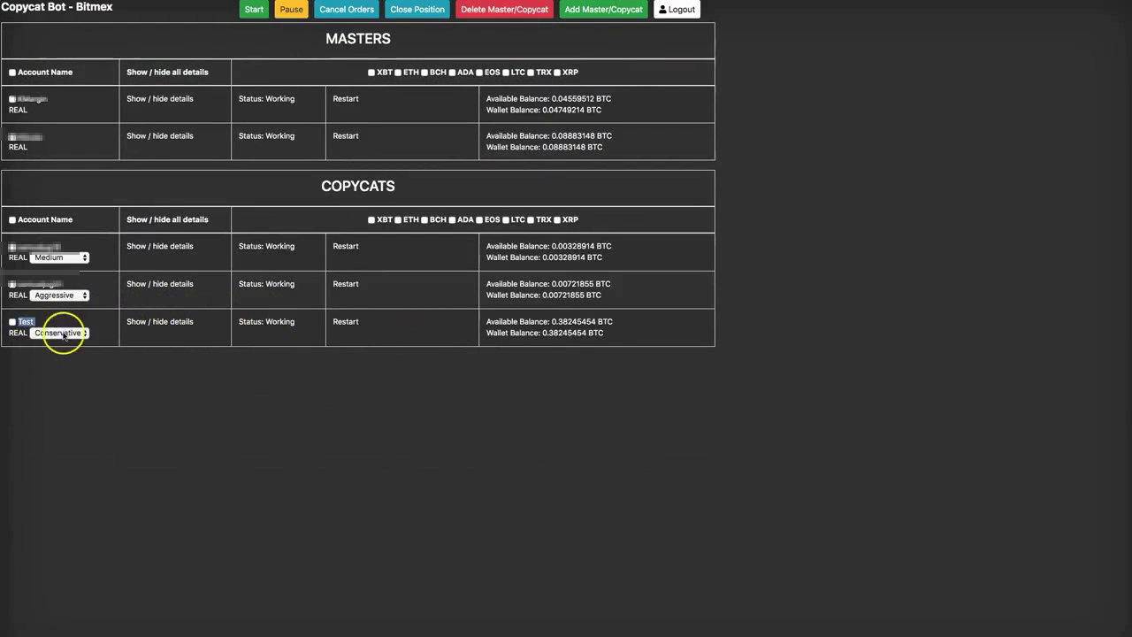
# - Inspect the details of the Test copycat and of both masters, leaving the first master's pair list expanded
pyautogui.click(181, 324)
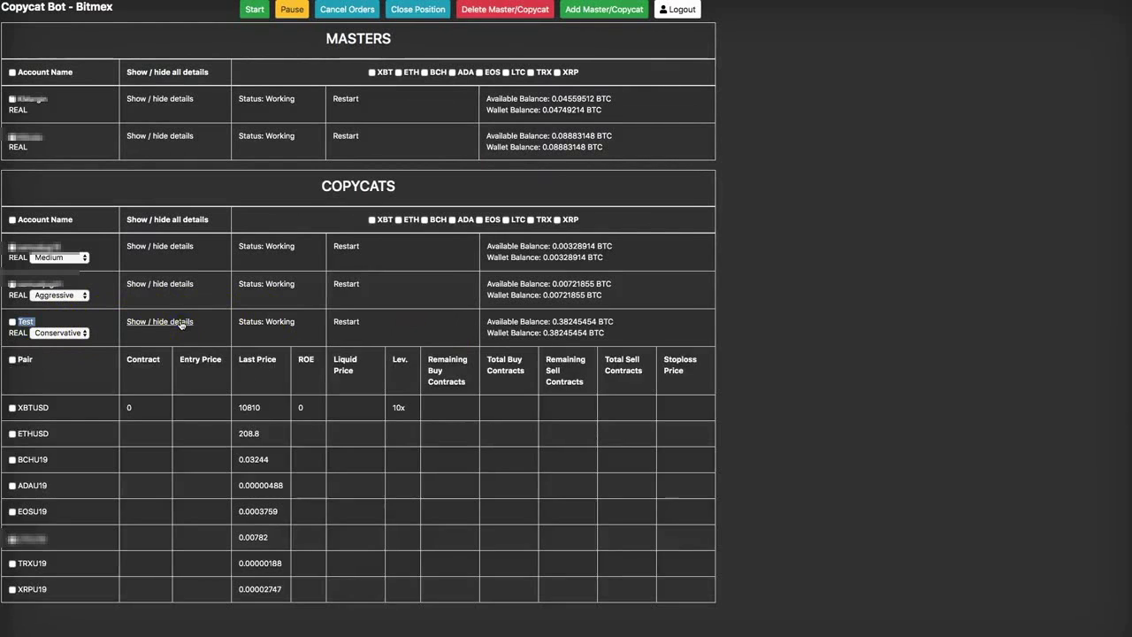
pyautogui.click(181, 323)
pyautogui.click(176, 137)
pyautogui.click(175, 137)
pyautogui.click(177, 98)
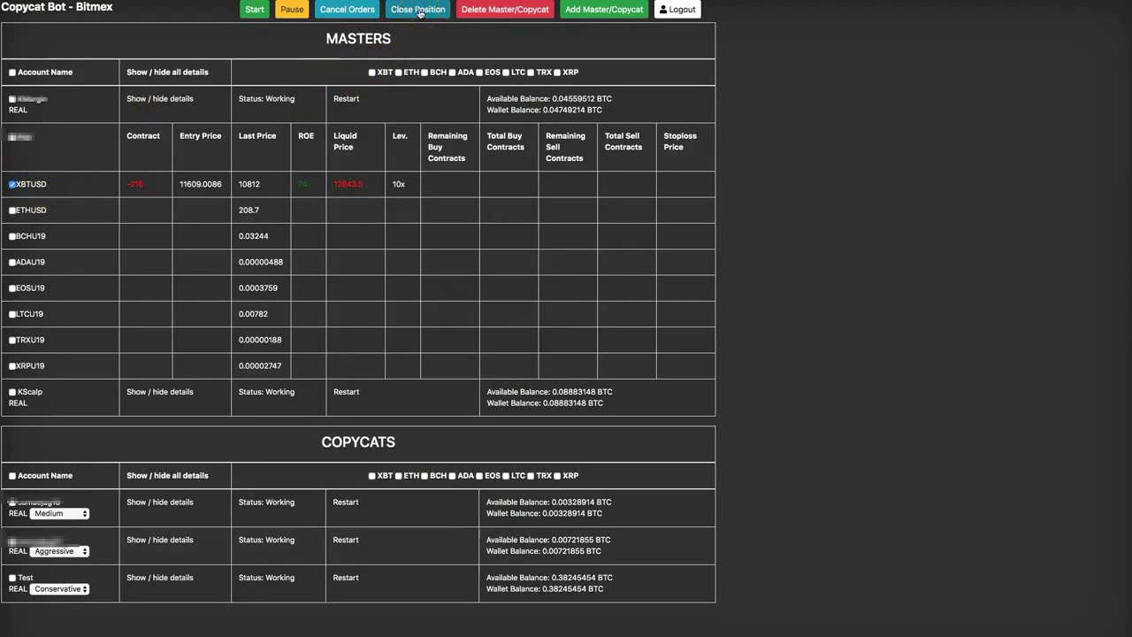
# - Request closing the first master's XBTUSD position and submit the displayed captcha code
pyautogui.click(420, 13)
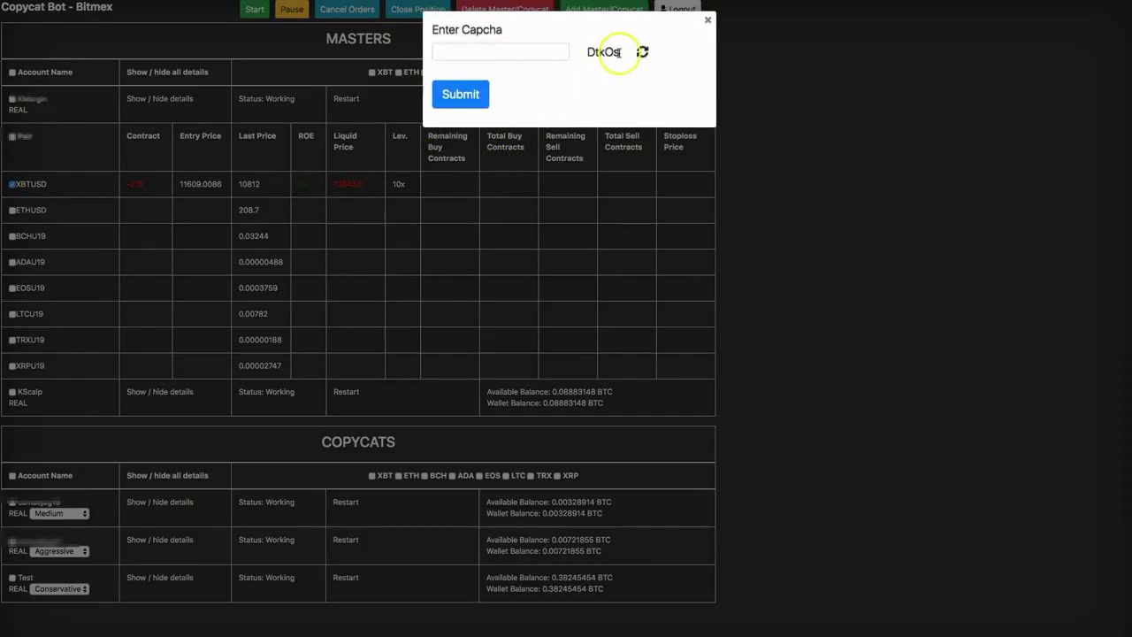
pyautogui.click(524, 51)
pyautogui.write('DtkOs')
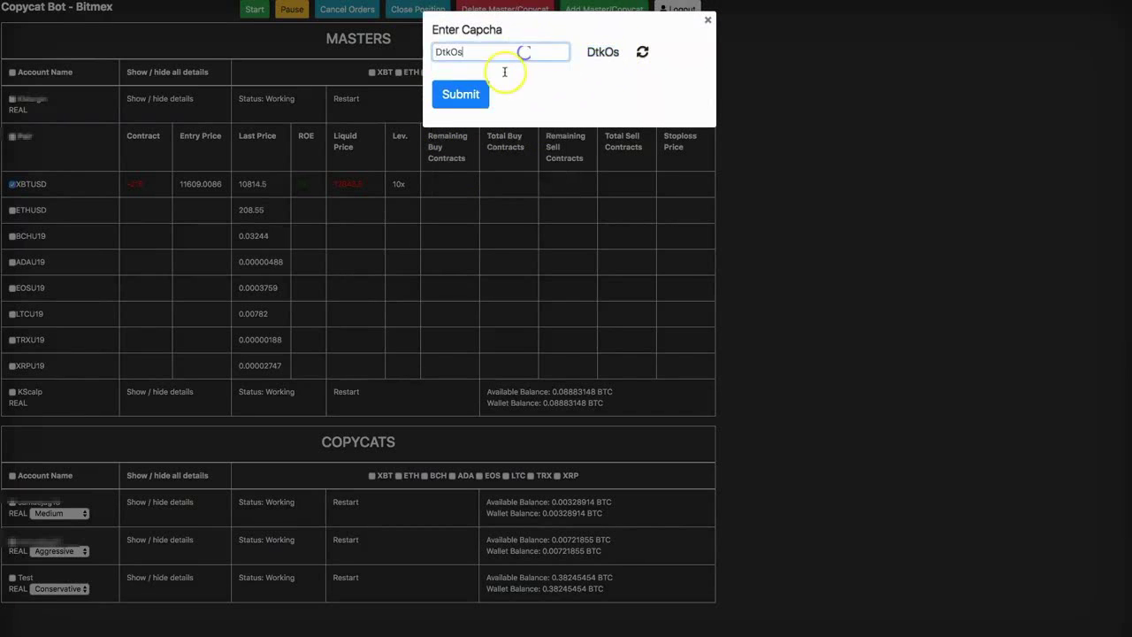
pyautogui.click(459, 93)
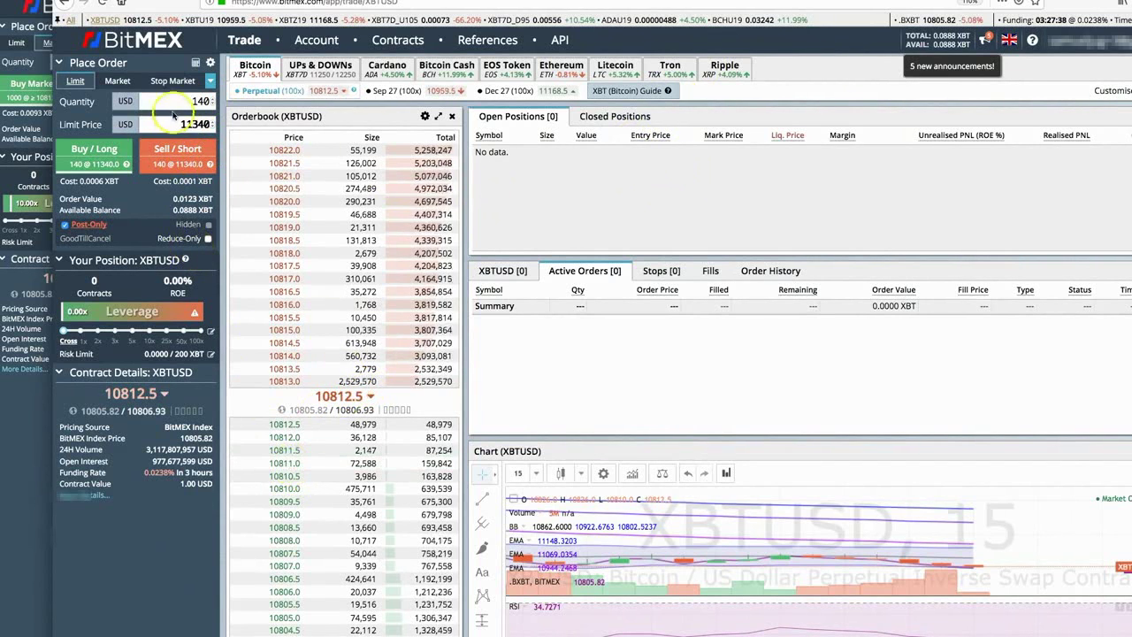
# - Prepare an XBTUSD limit order on BitMEX with quantity 1000 and limit price 10508
pyautogui.click(292, 500)
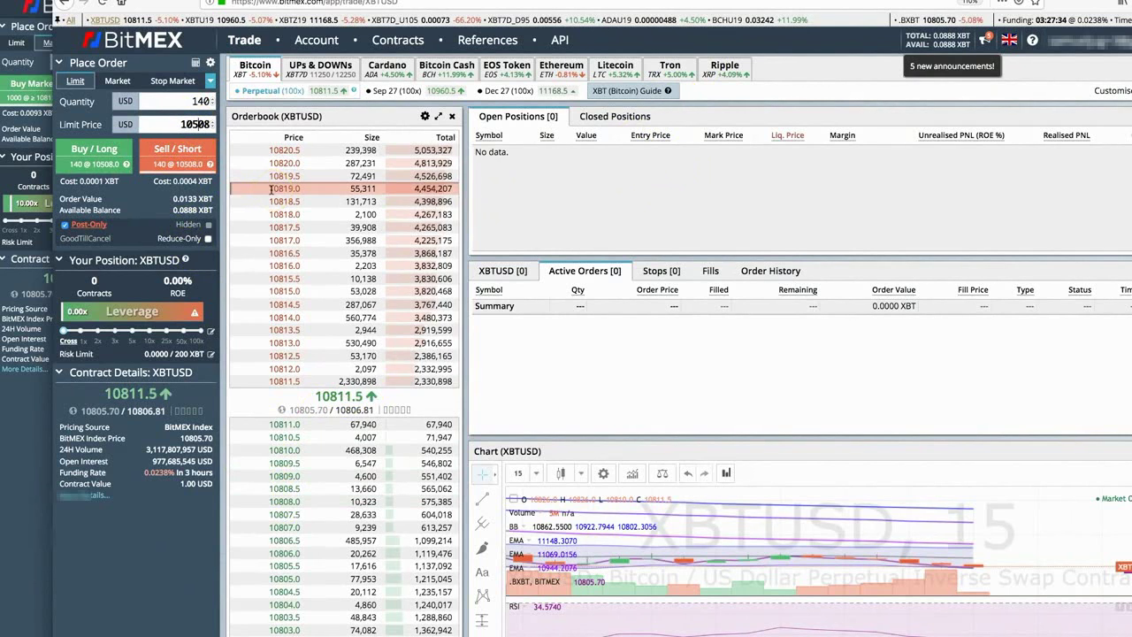
pyautogui.click(232, 140)
pyautogui.click(197, 108)
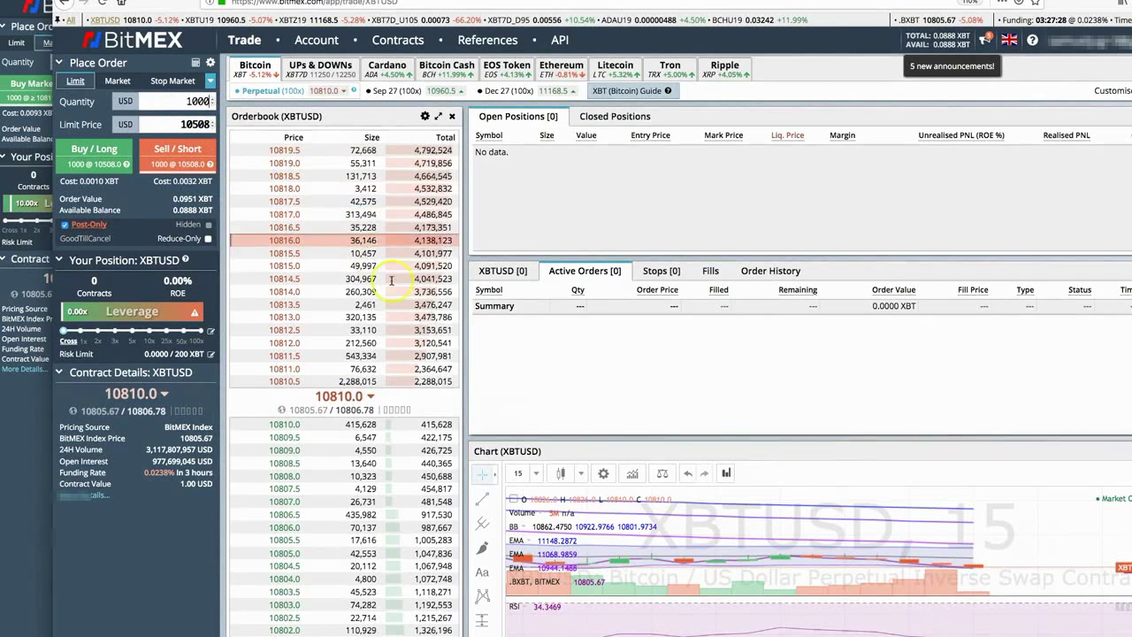
pyautogui.click(433, 293)
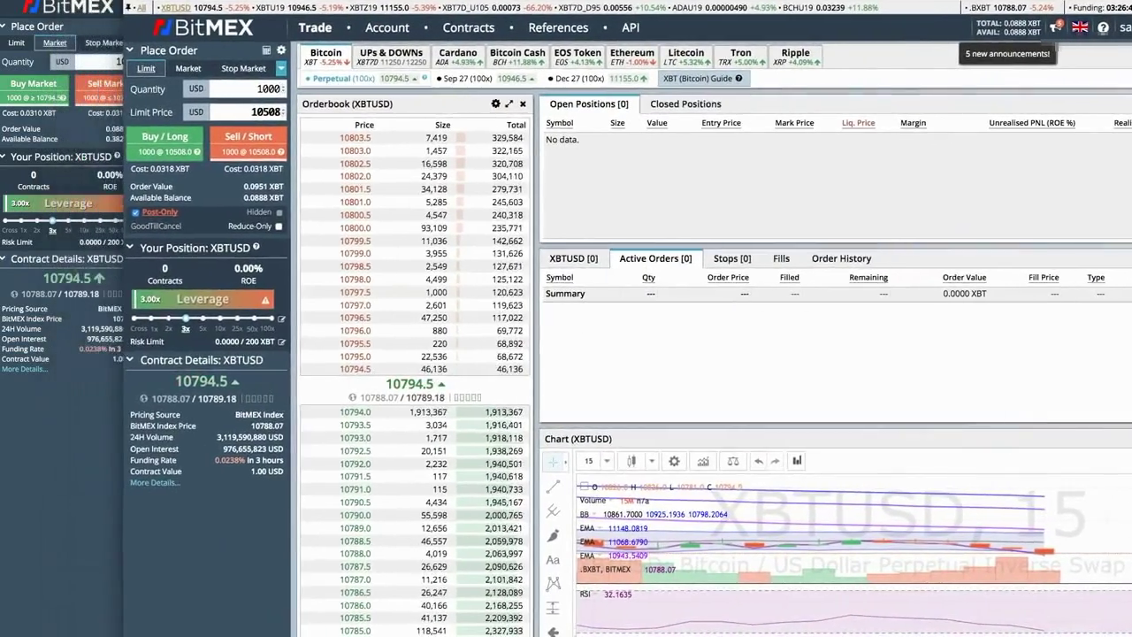
# - Set the XBTUSD leverage to 5x and place the buy limit order for 1000 contracts at 10508
pyautogui.click(217, 321)
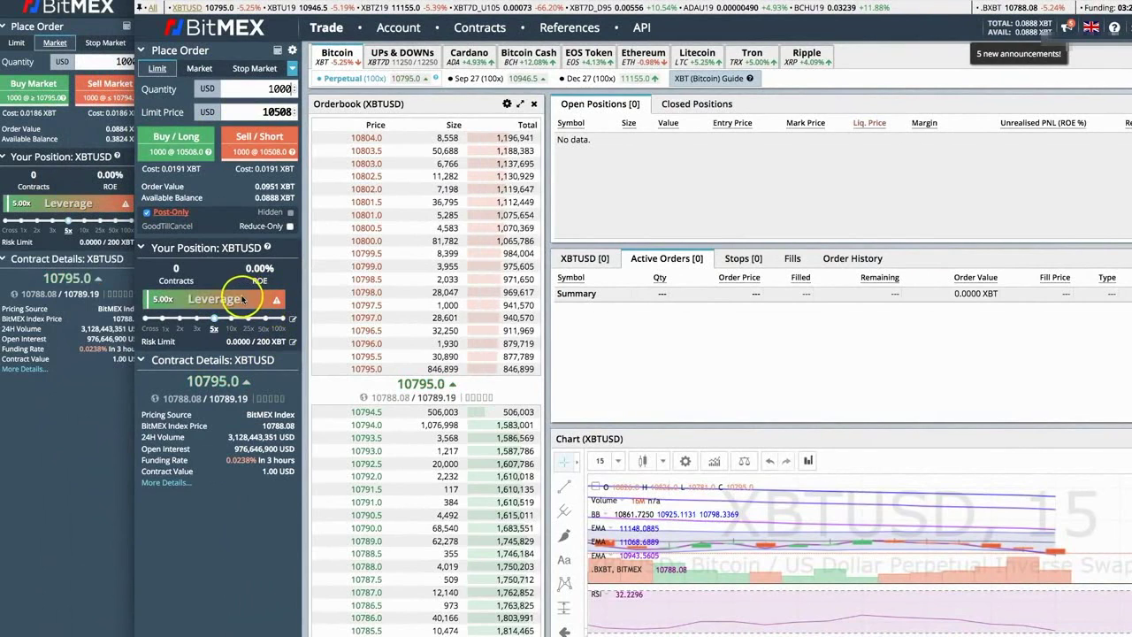
pyautogui.click(185, 142)
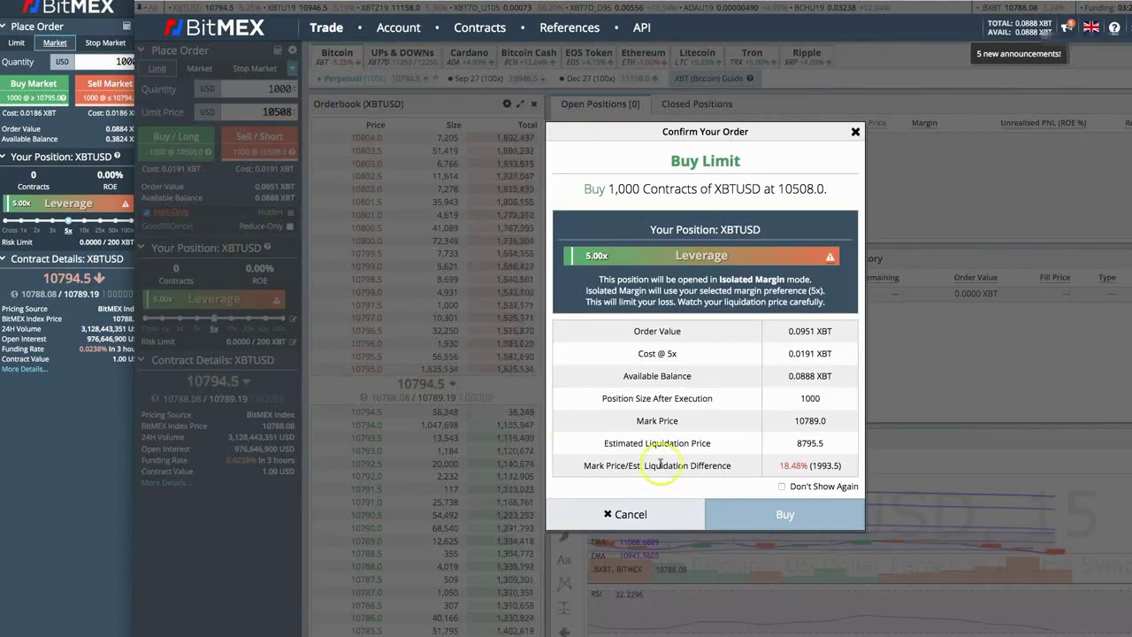
pyautogui.click(775, 589)
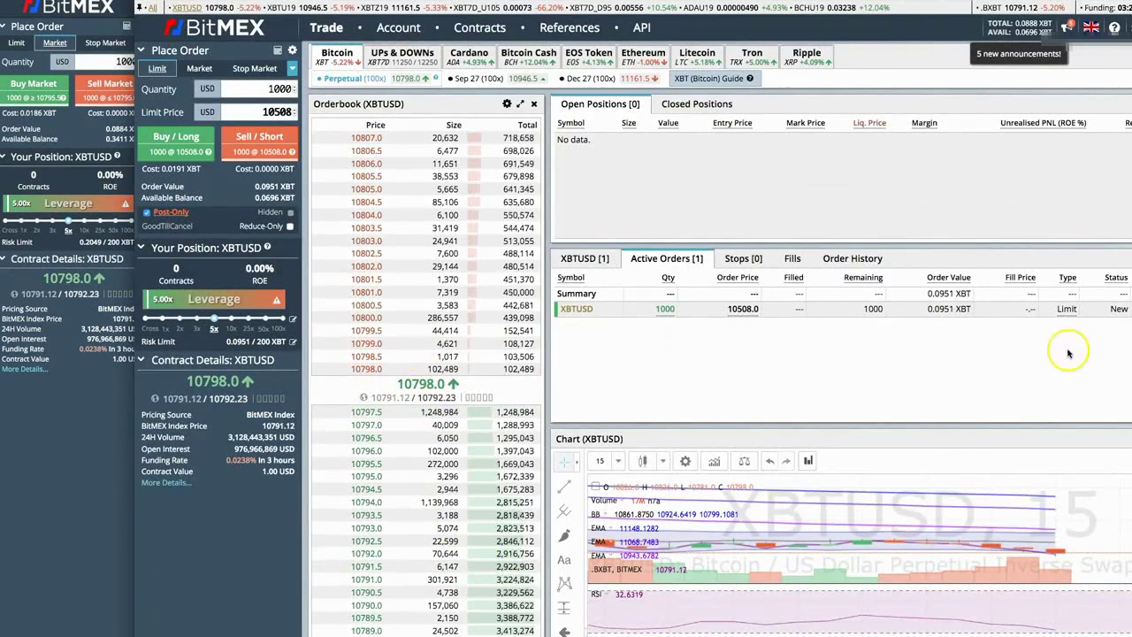
# - Cancel the active XBTUSD limit order and look through the market and stop order types, returning to Limit
pyautogui.click(1121, 309)
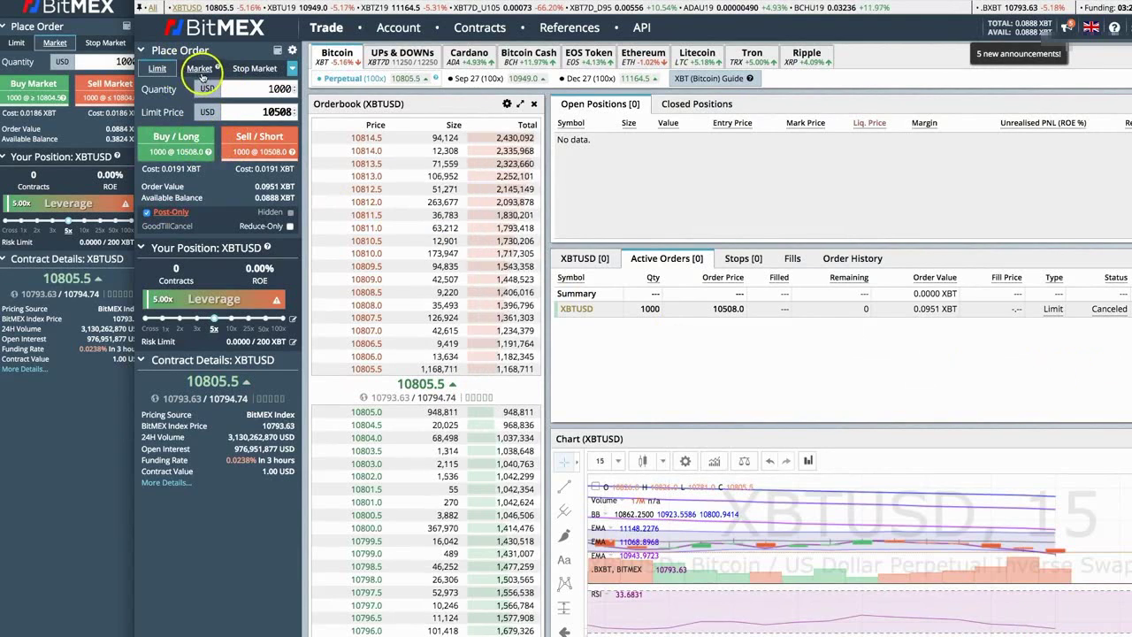
pyautogui.click(199, 69)
pyautogui.click(254, 69)
pyautogui.click(292, 68)
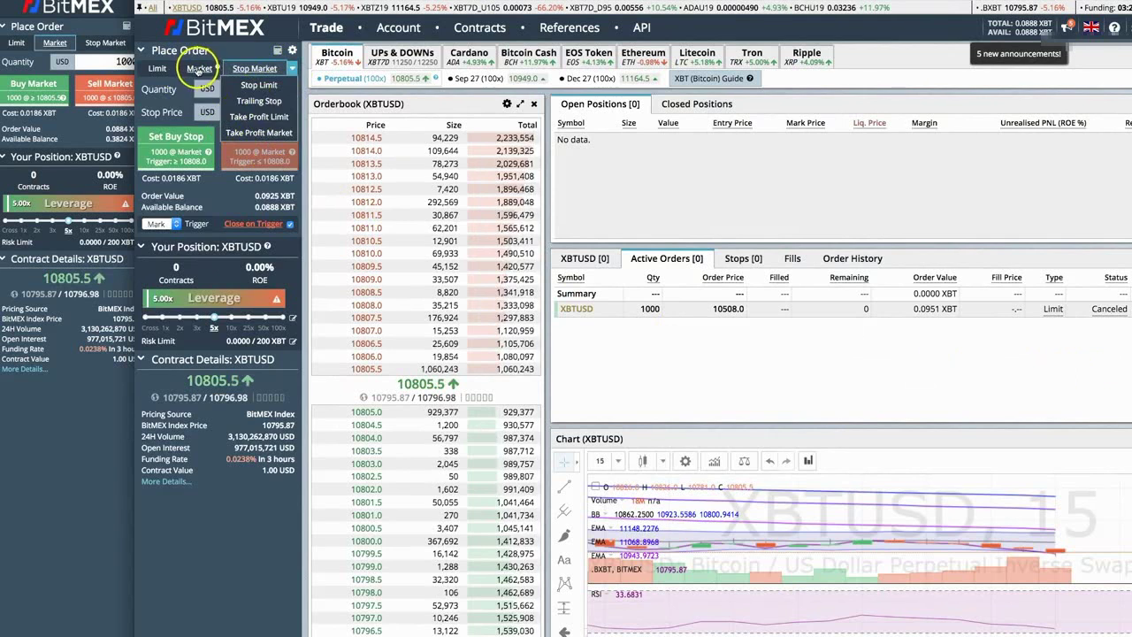
pyautogui.click(196, 69)
pyautogui.click(157, 69)
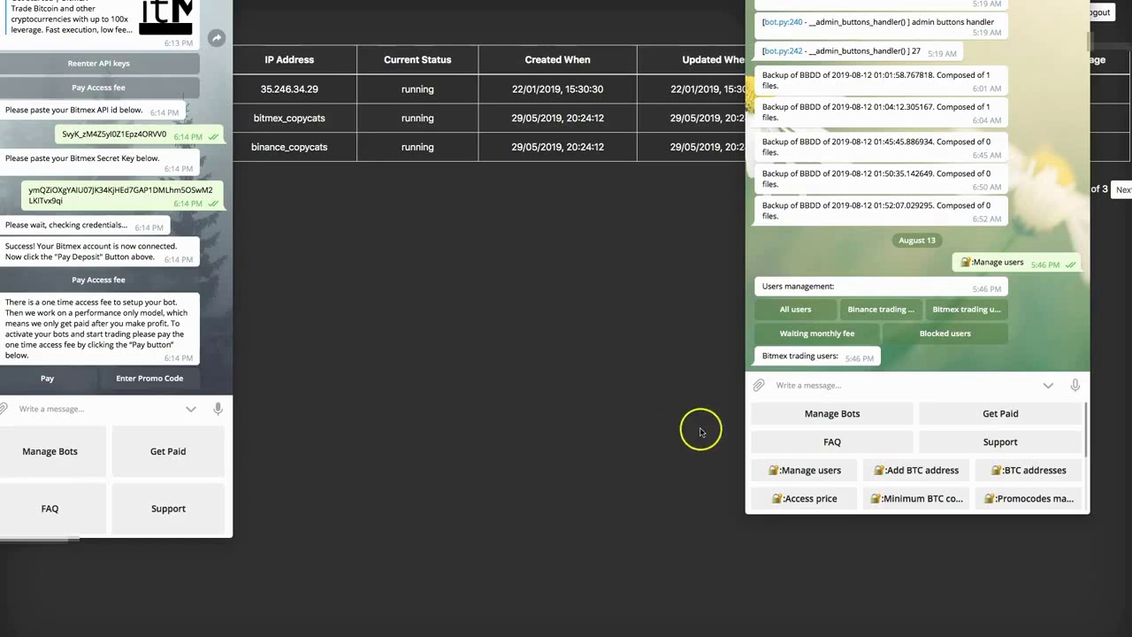
# - Switch to the Telegram admin bot chat and request its Manage users options
pyautogui.click(907, 385)
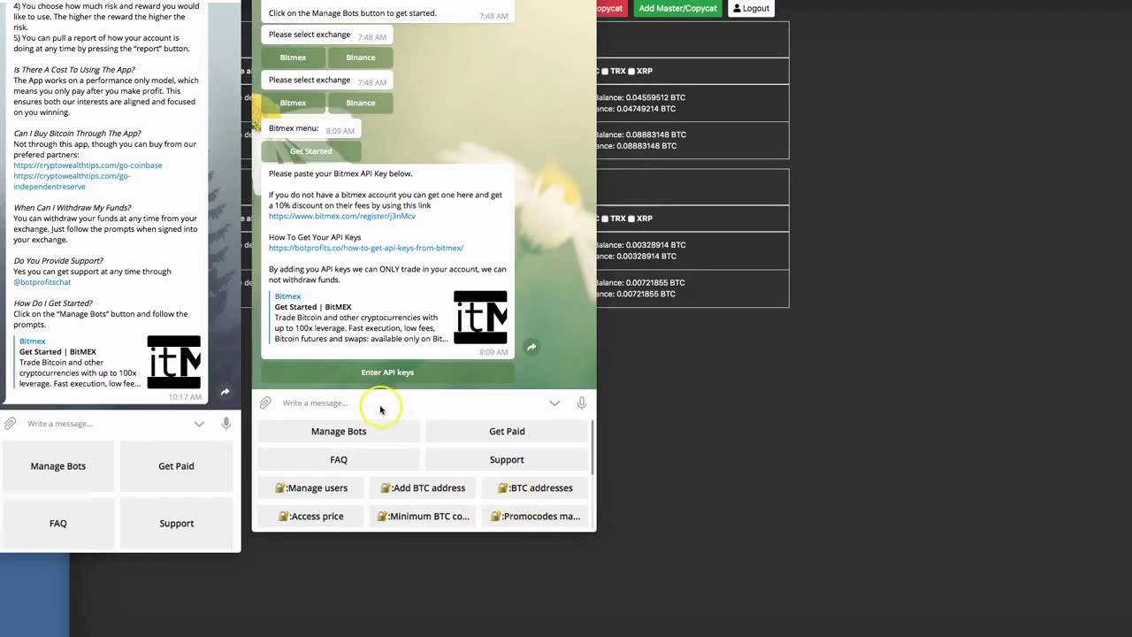
pyautogui.scroll(-1, 398, 480)
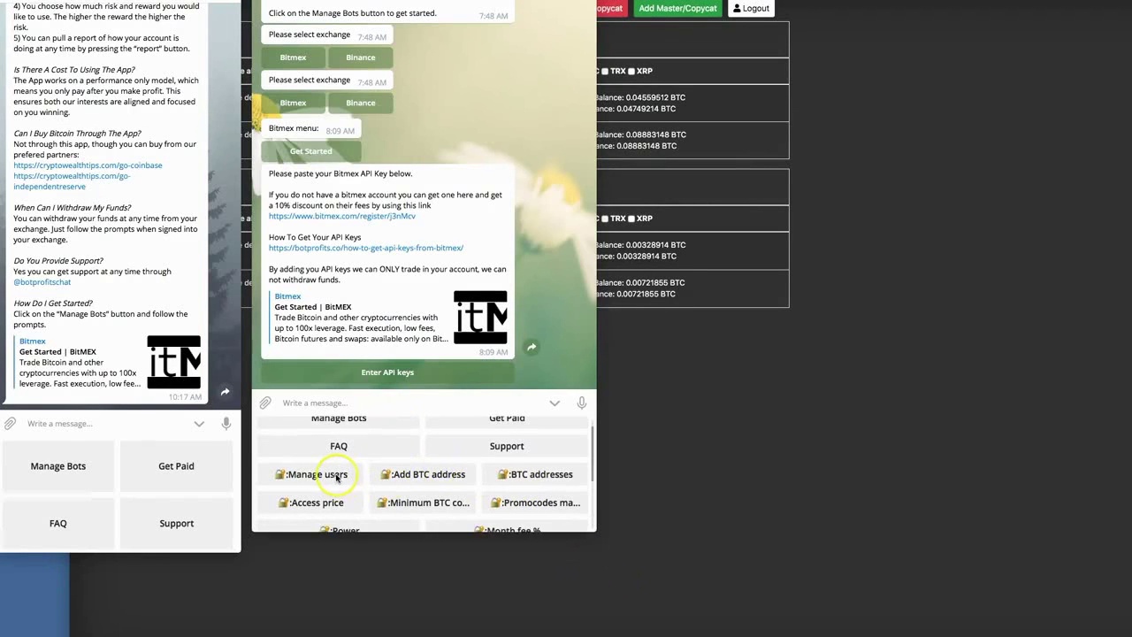
pyautogui.scroll(-3, 323, 477)
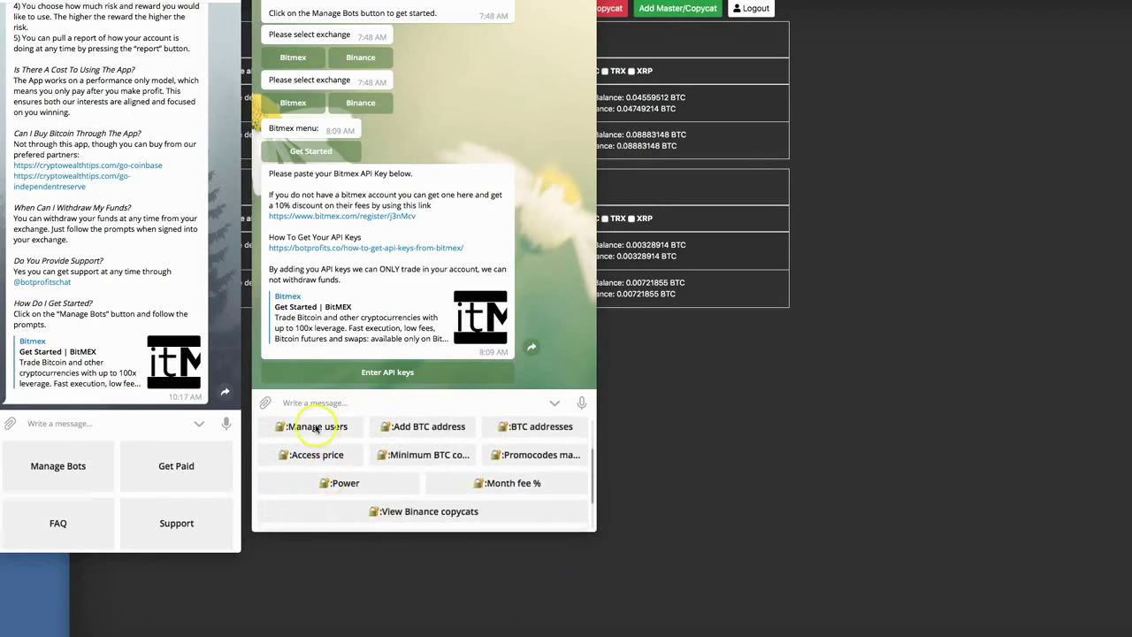
pyautogui.click(310, 428)
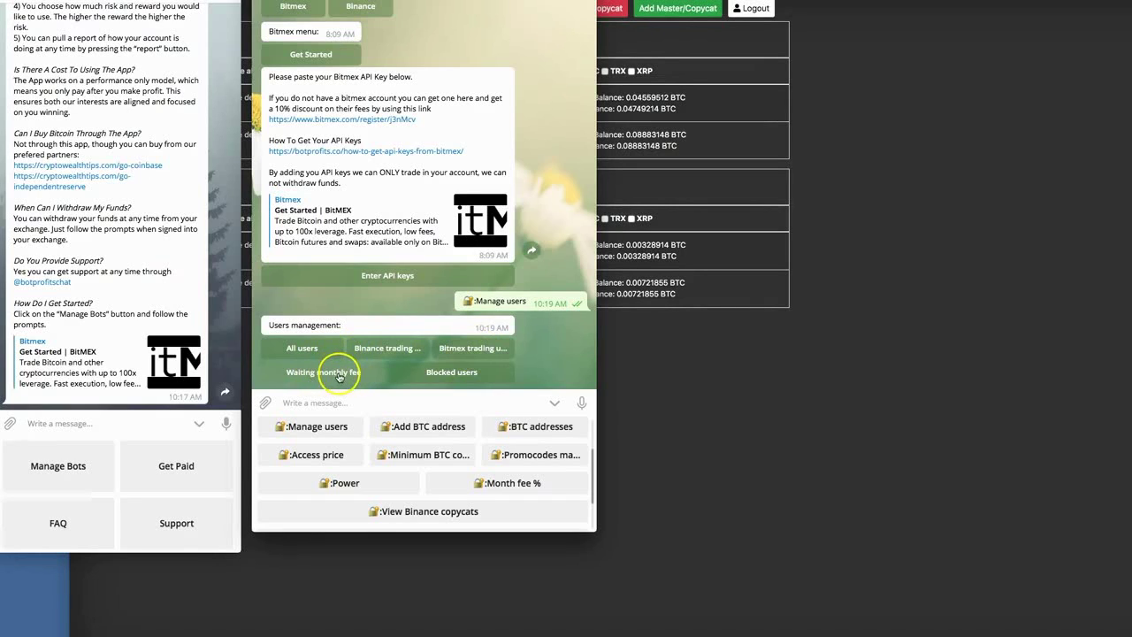
# - Start adding a new BTC address for payments in the admin bot
pyautogui.click(376, 407)
pyautogui.click(396, 427)
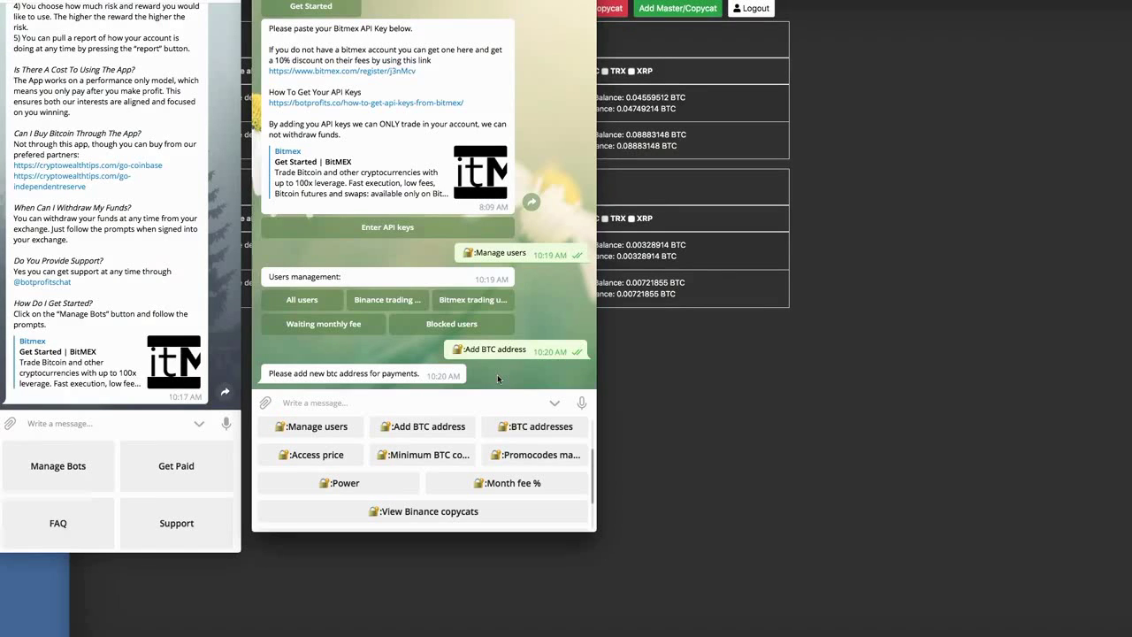
pyautogui.click(529, 426)
# - Request the Access price setting in the admin bot and highlight its first-payment reply
pyautogui.click(317, 458)
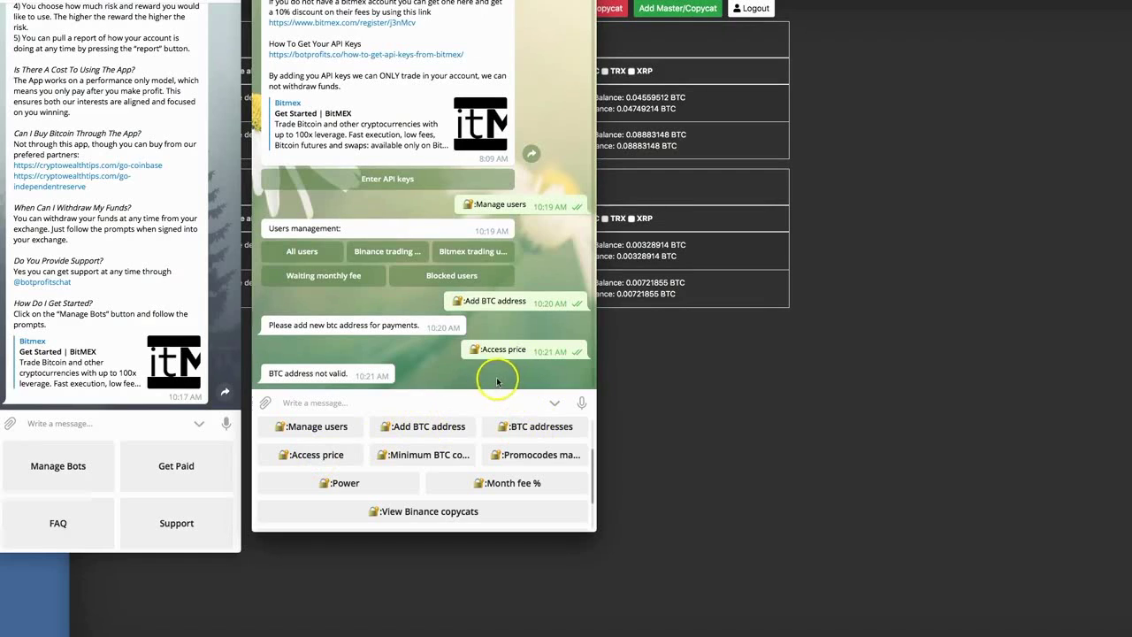
pyautogui.click(320, 455)
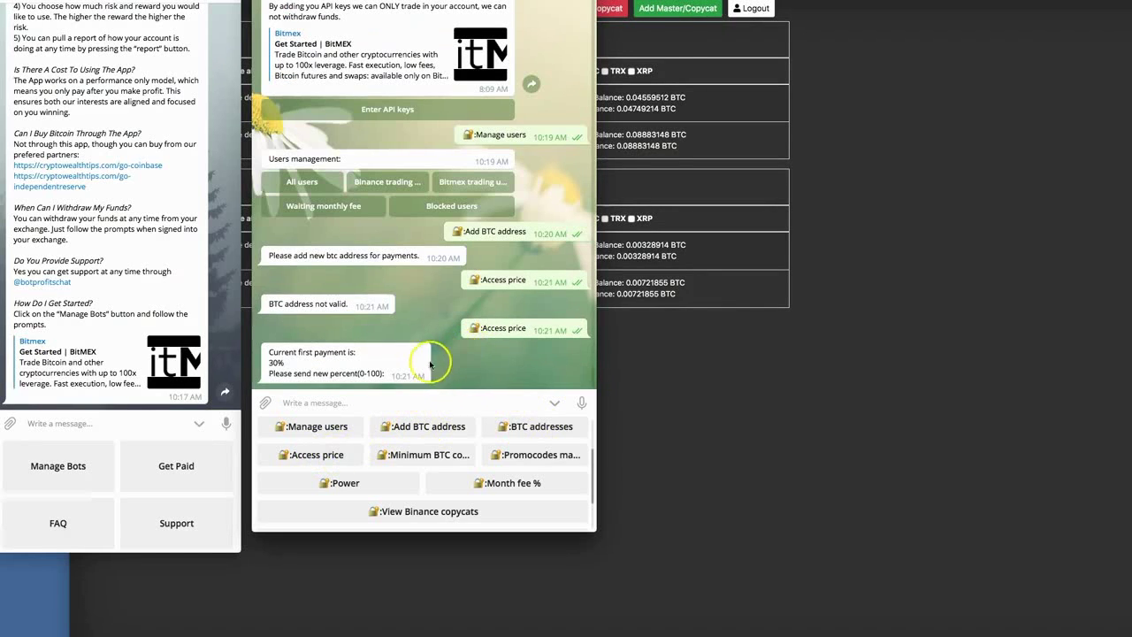
pyautogui.moveTo(269, 351); pyautogui.dragTo(384, 397)
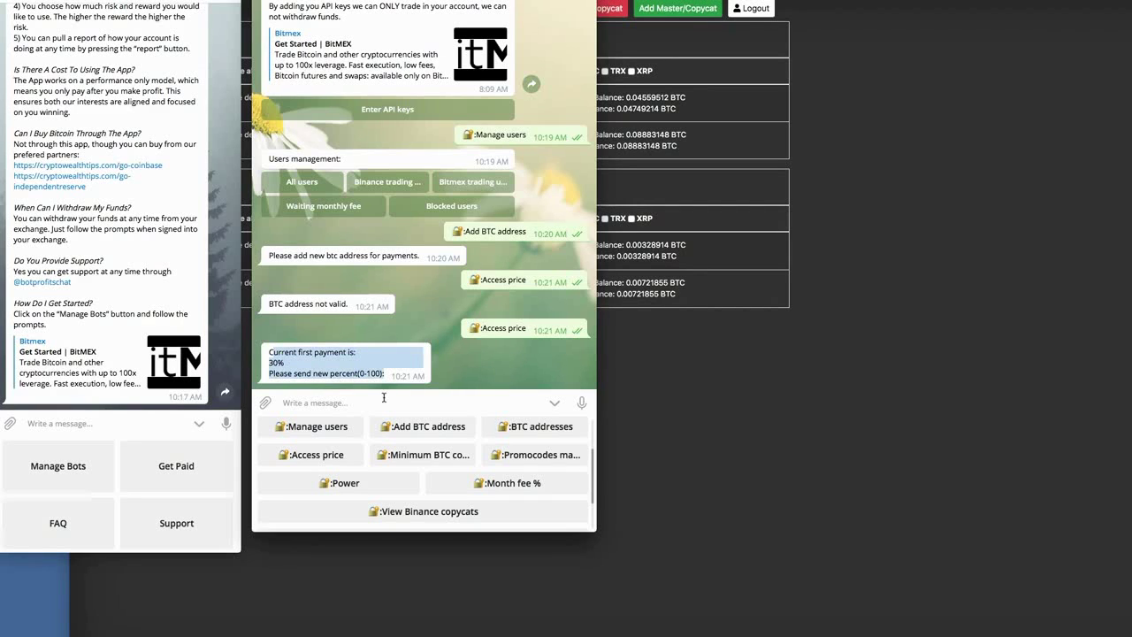
# - In the client bot chat, open the Bitmex menu under Manage Bots, then start Binance setup up to the API key entry
pyautogui.click(73, 467)
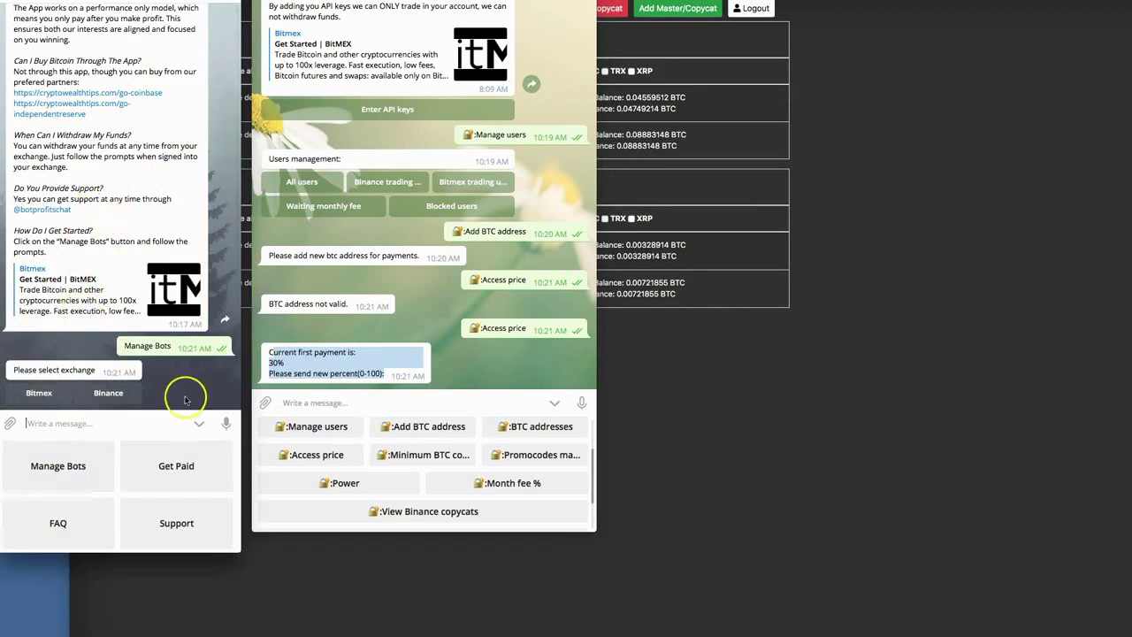
pyautogui.click(38, 394)
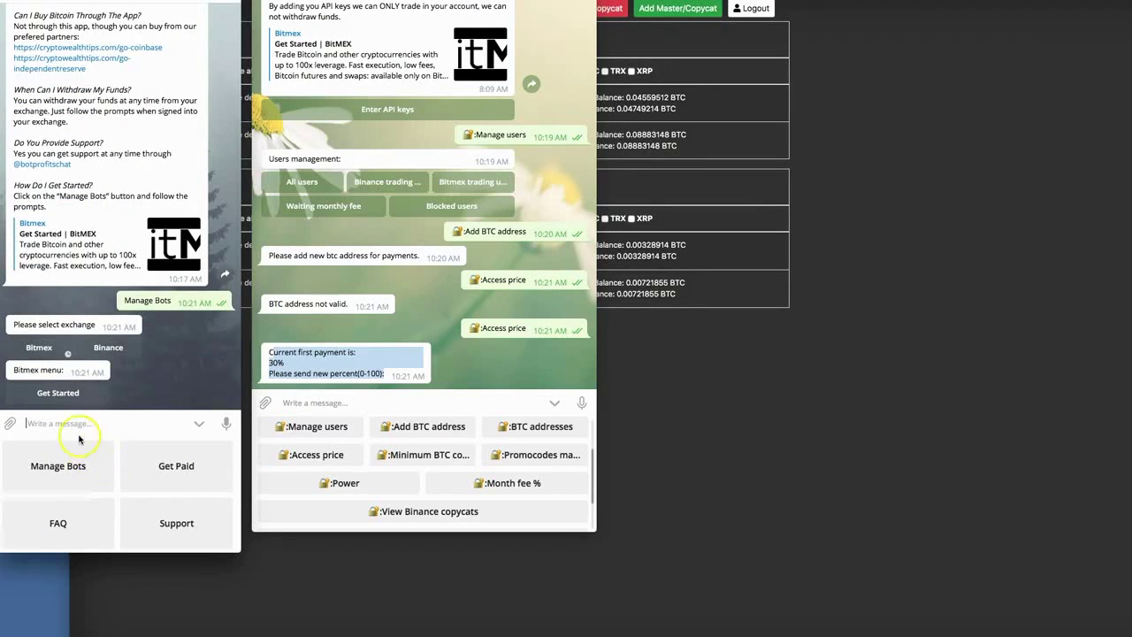
pyautogui.click(119, 350)
pyautogui.click(60, 395)
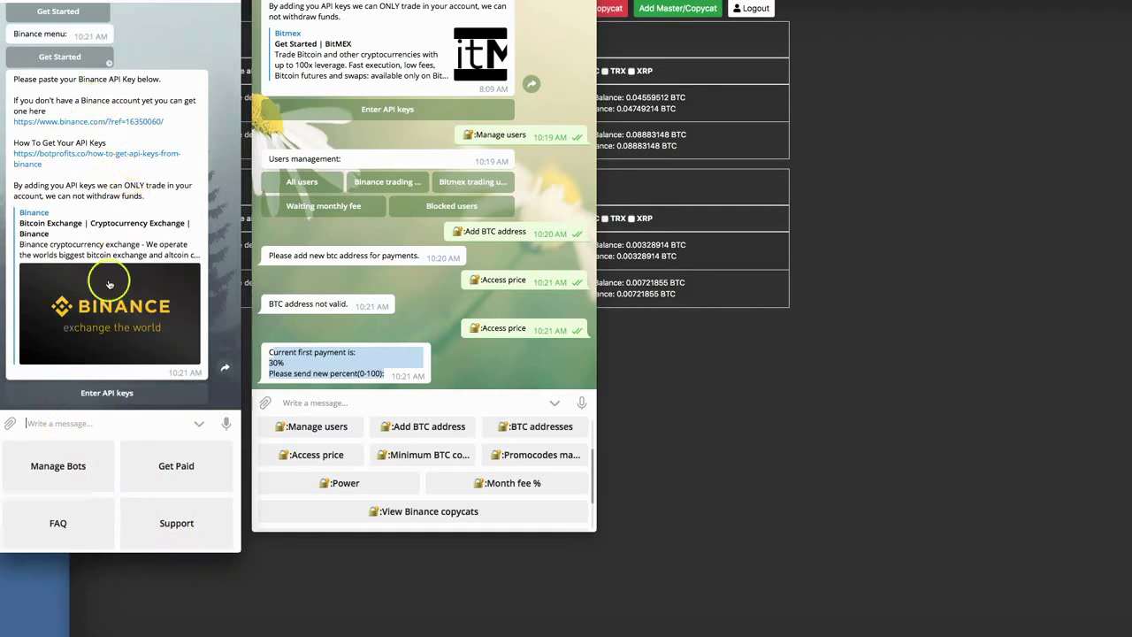
pyautogui.click(106, 392)
pyautogui.click(97, 423)
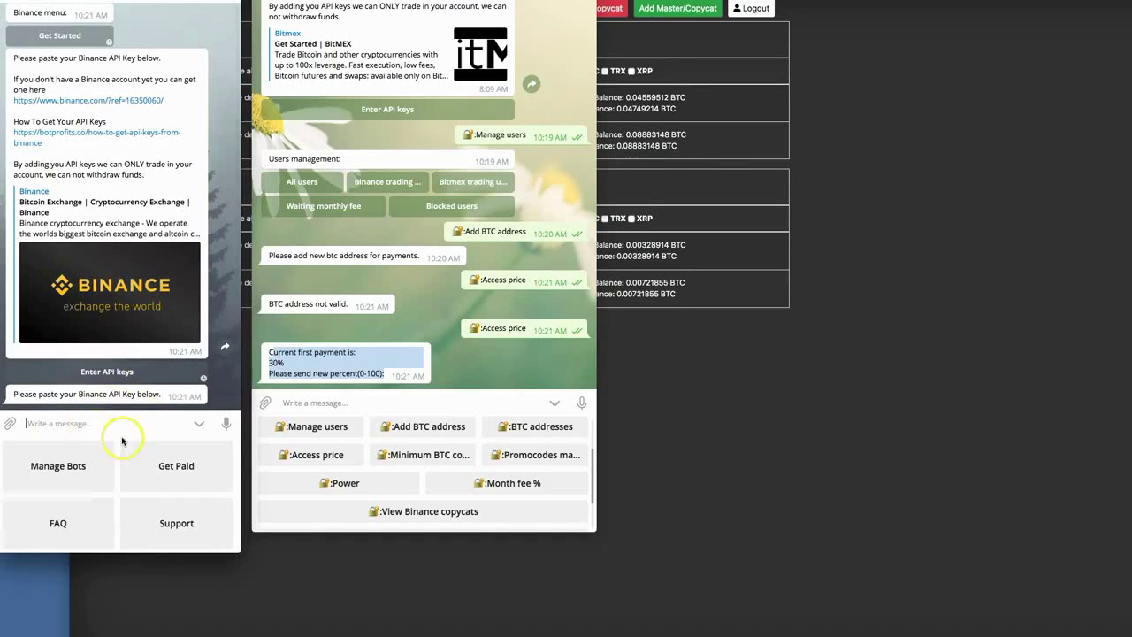
# - Send 10 as the new first-payment percentage in the admin bot chat
pyautogui.click(324, 403)
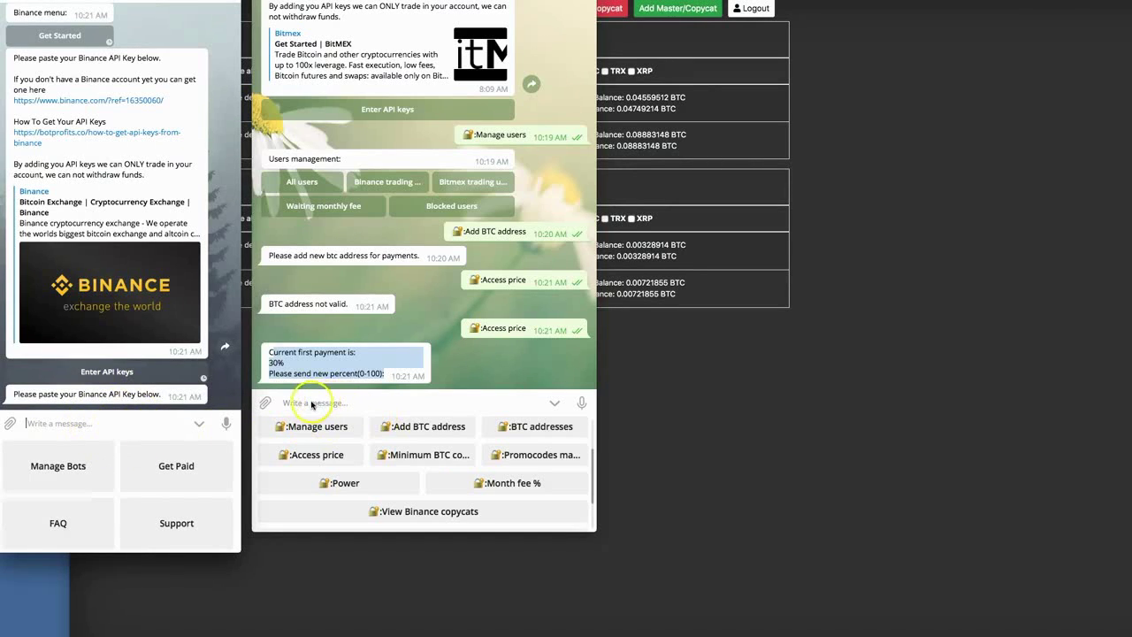
pyautogui.click(300, 400)
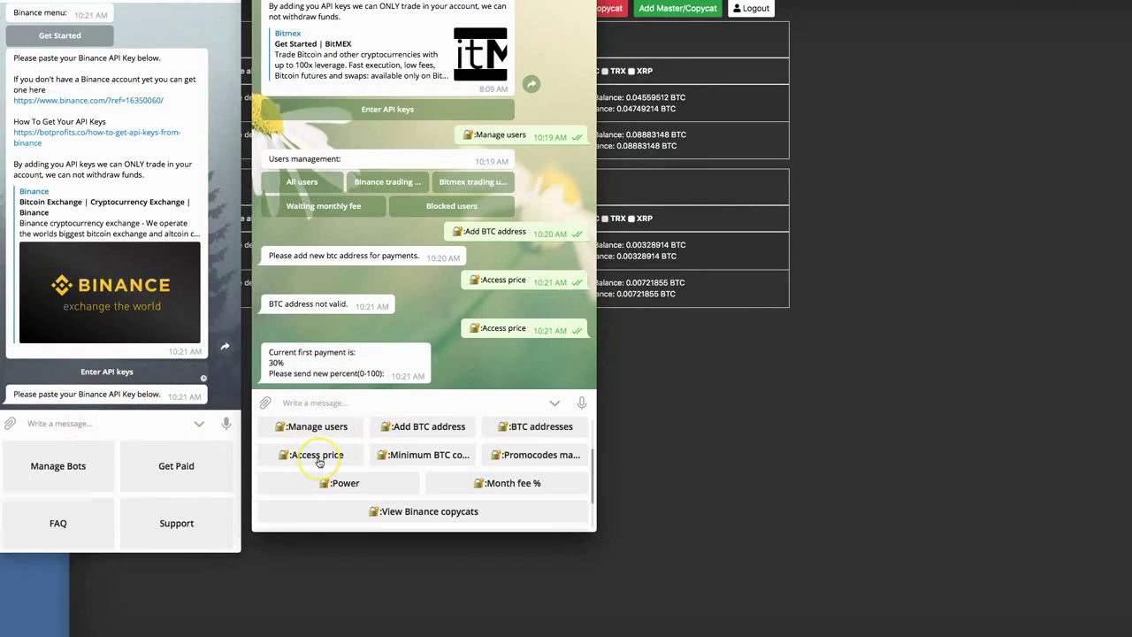
pyautogui.doubleClick(275, 362)
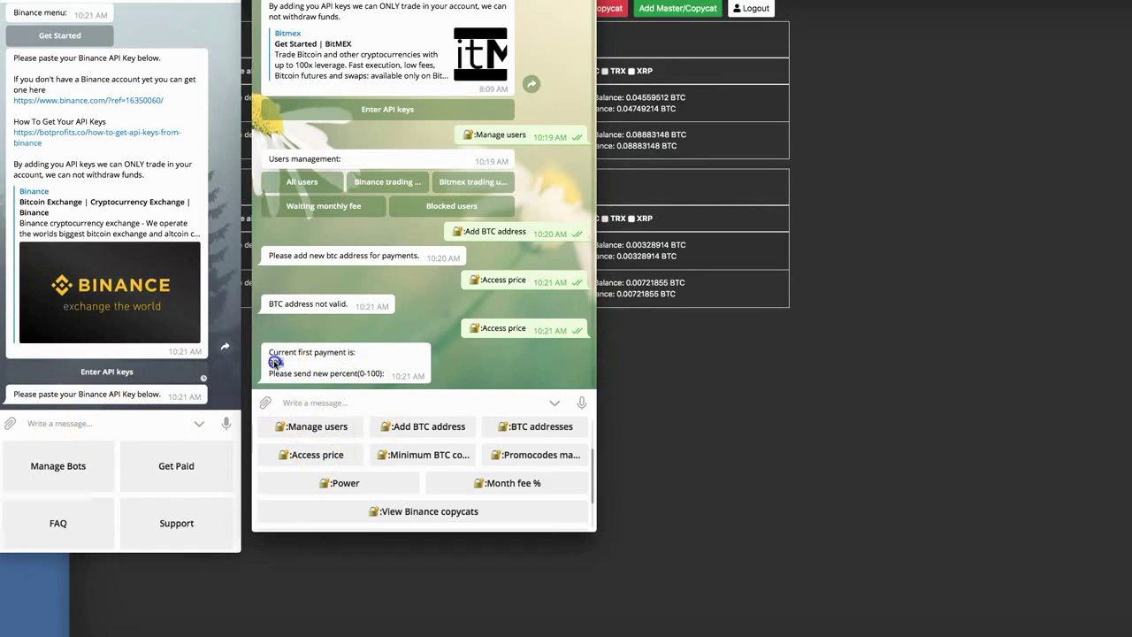
pyautogui.click(361, 401)
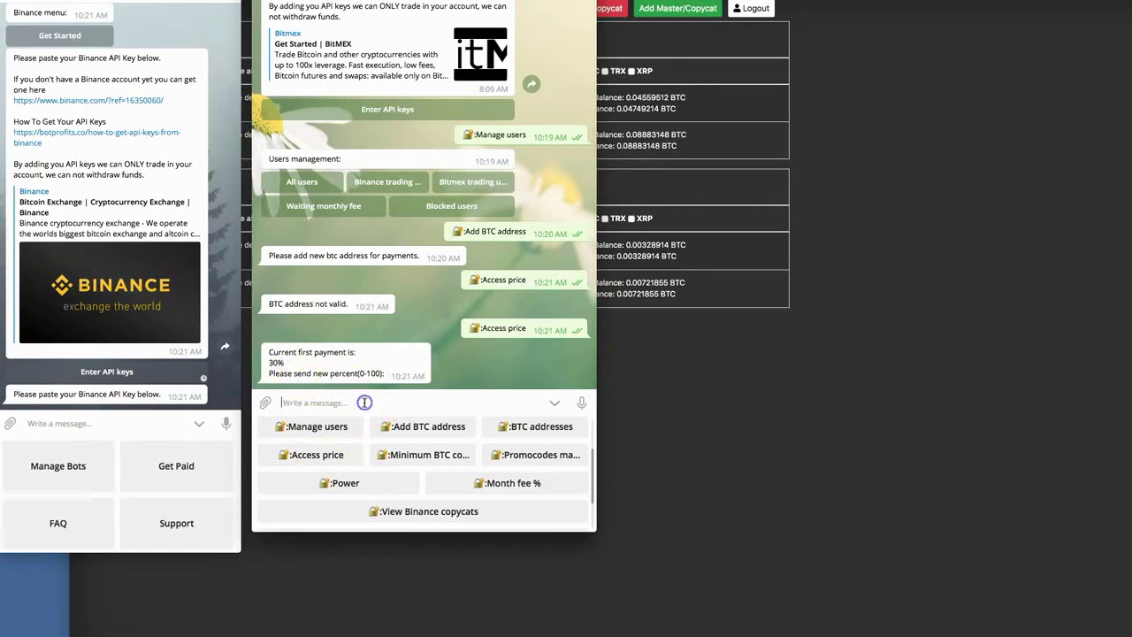
pyautogui.write('10')
pyautogui.click(581, 403)
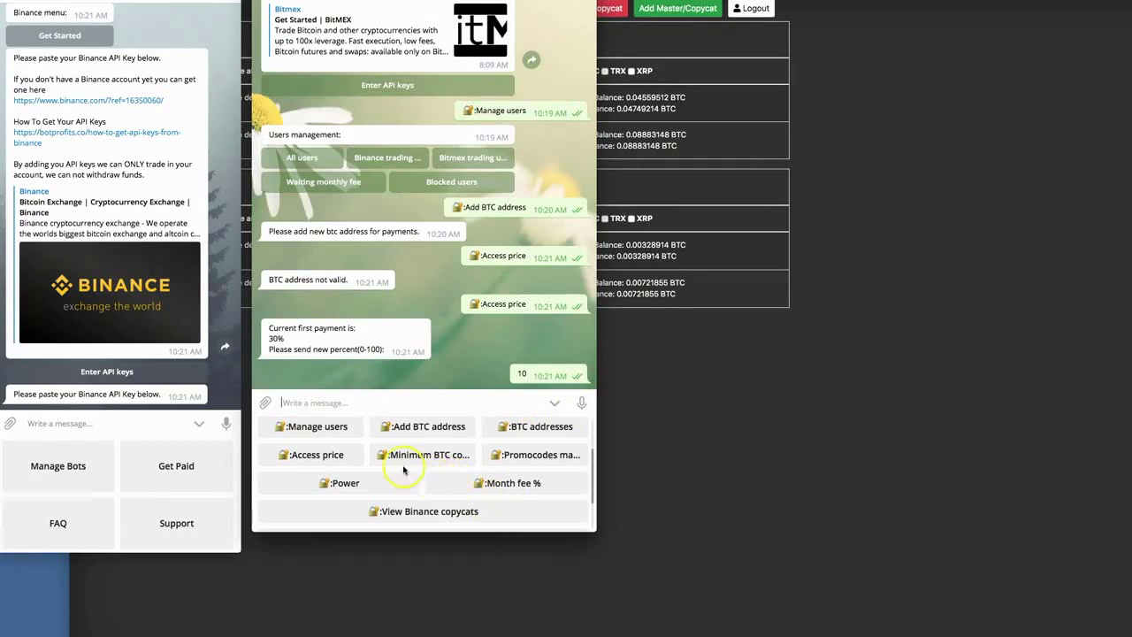
# - Request the Minimum BTC confirmations and Promocodes management options in the admin bot, highlighting each request
pyautogui.click(336, 461)
pyautogui.click(426, 458)
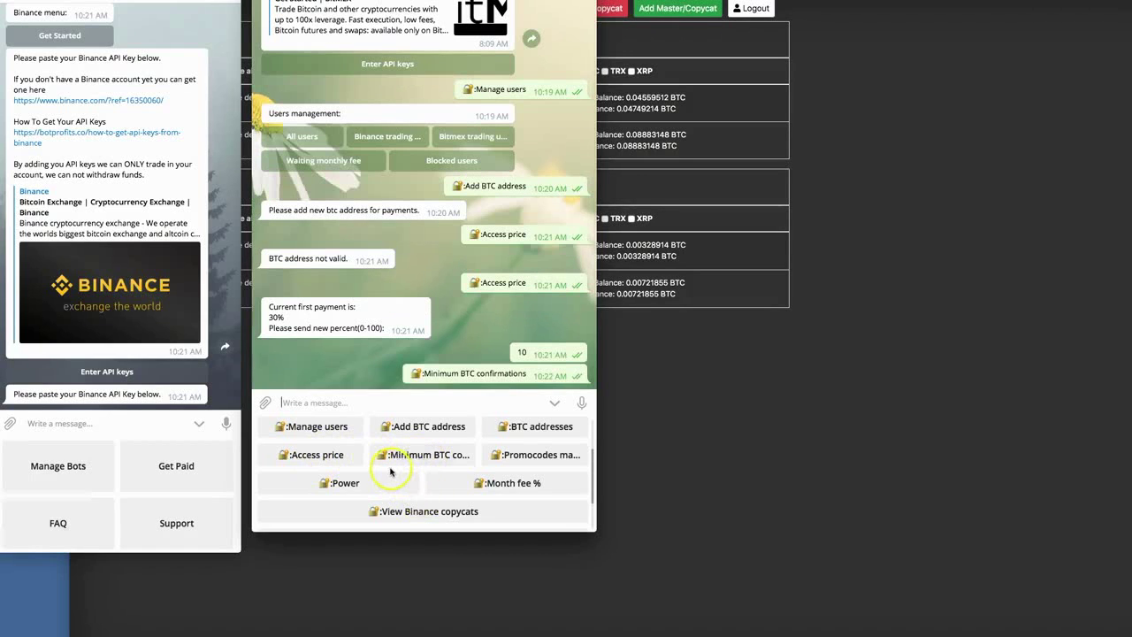
pyautogui.tripleClick(425, 374)
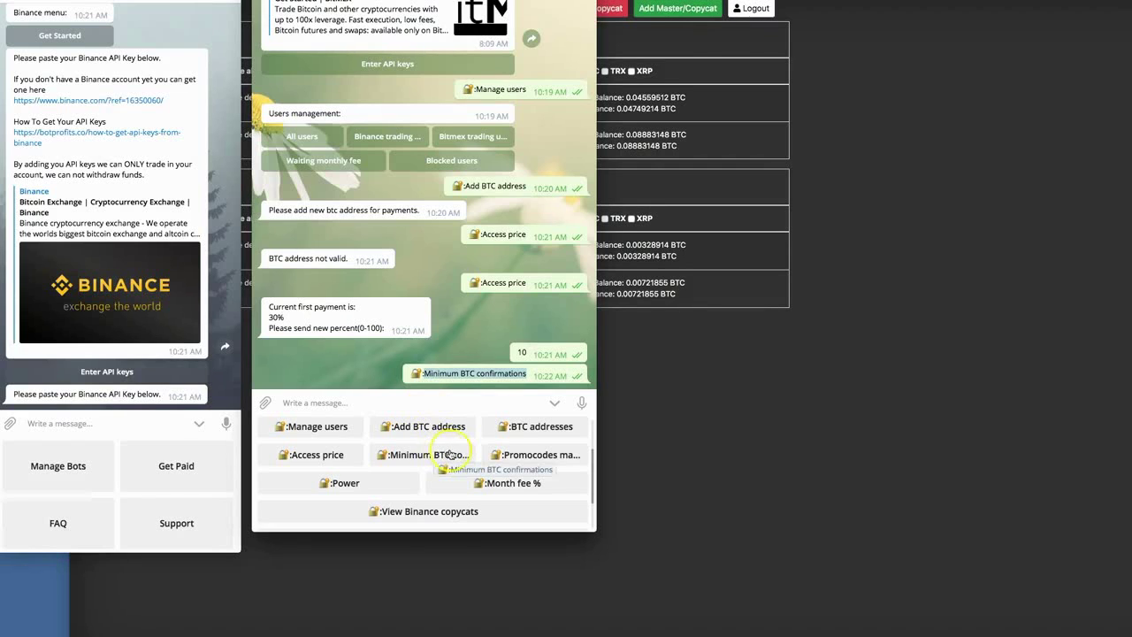
pyautogui.click(536, 458)
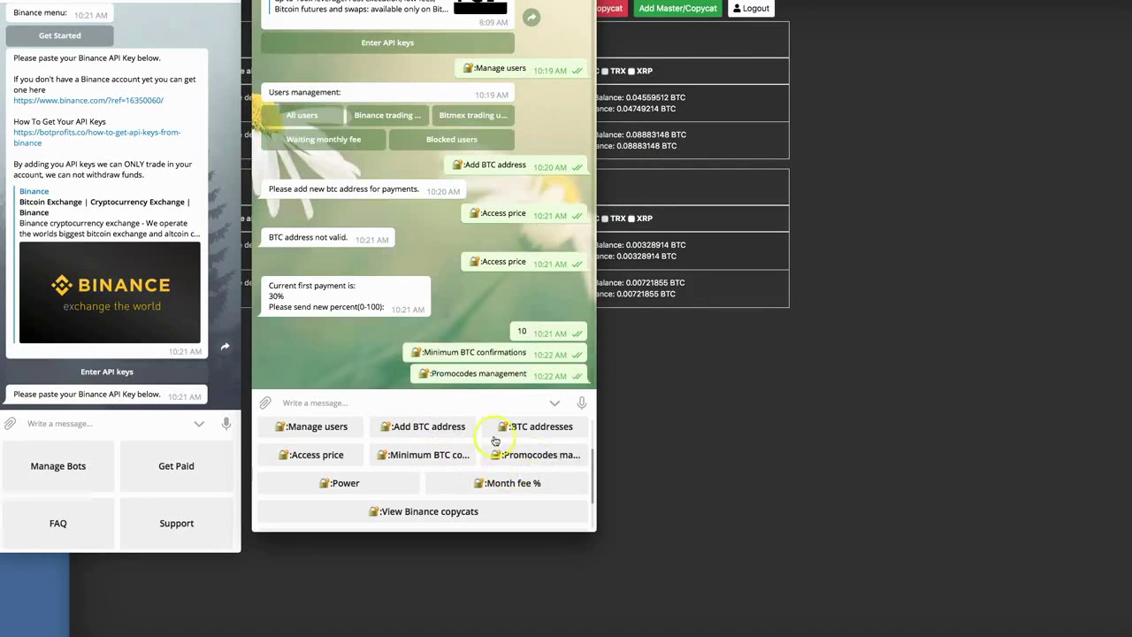
pyautogui.tripleClick(527, 374)
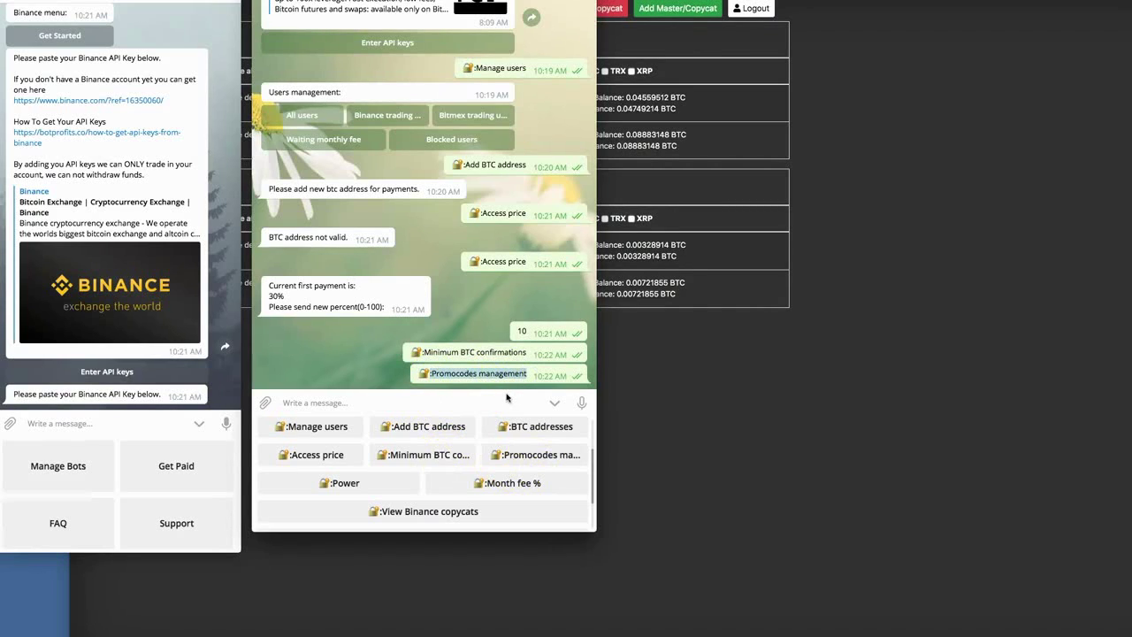
# - Request the list of Bitmex copycats from the admin bot's remaining options
pyautogui.click(332, 456)
pyautogui.click(401, 469)
pyautogui.scroll(-2, 400, 469)
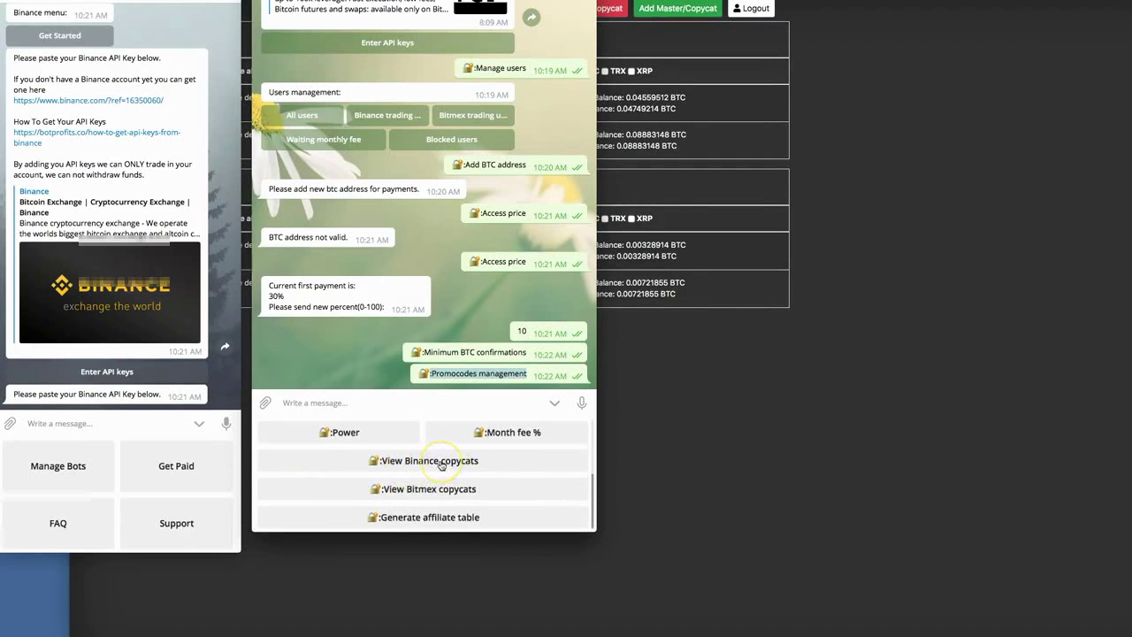
pyautogui.click(424, 491)
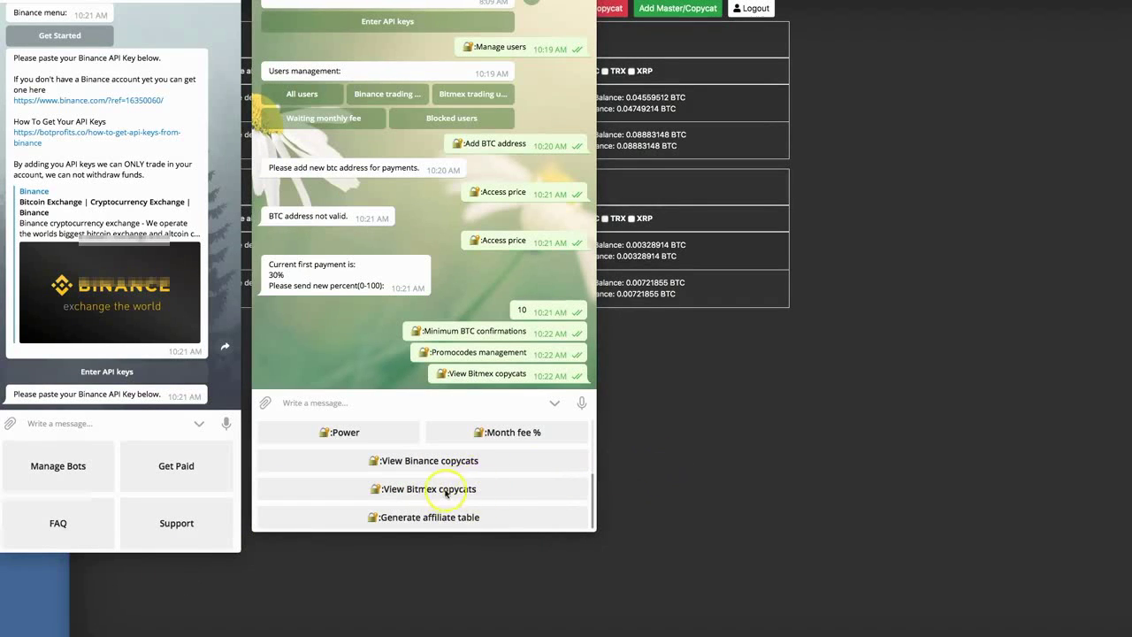
# - Switch to the Copycat Bot dashboard to view the masters and copycats, and return to the client and admin bot chats in Telegram
pyautogui.click(664, 383)
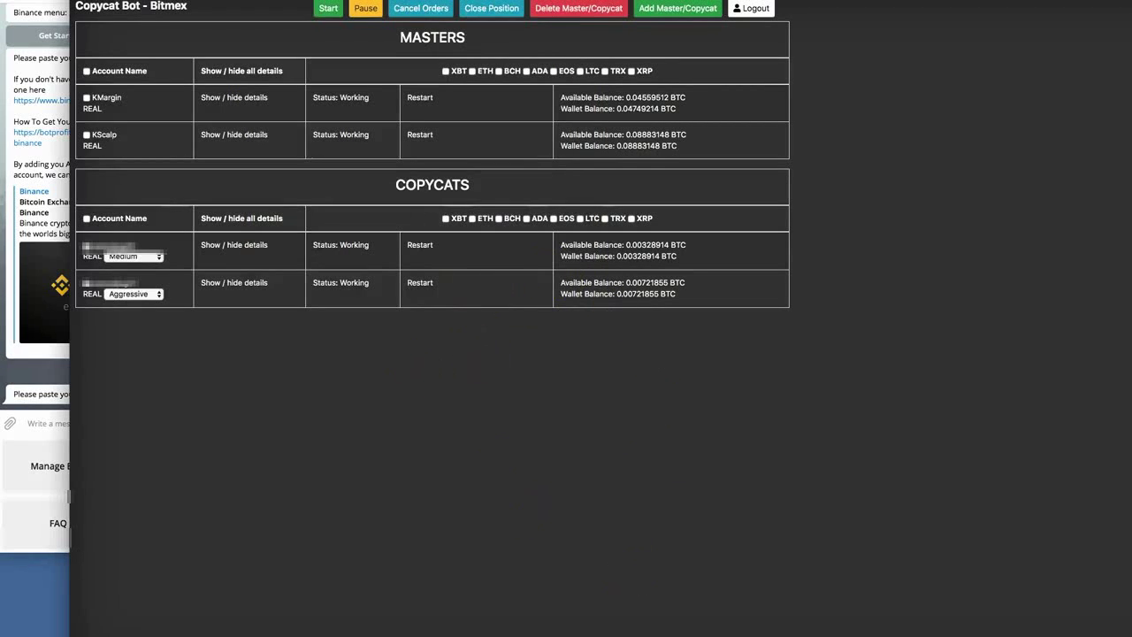
pyautogui.press('super+Tab')
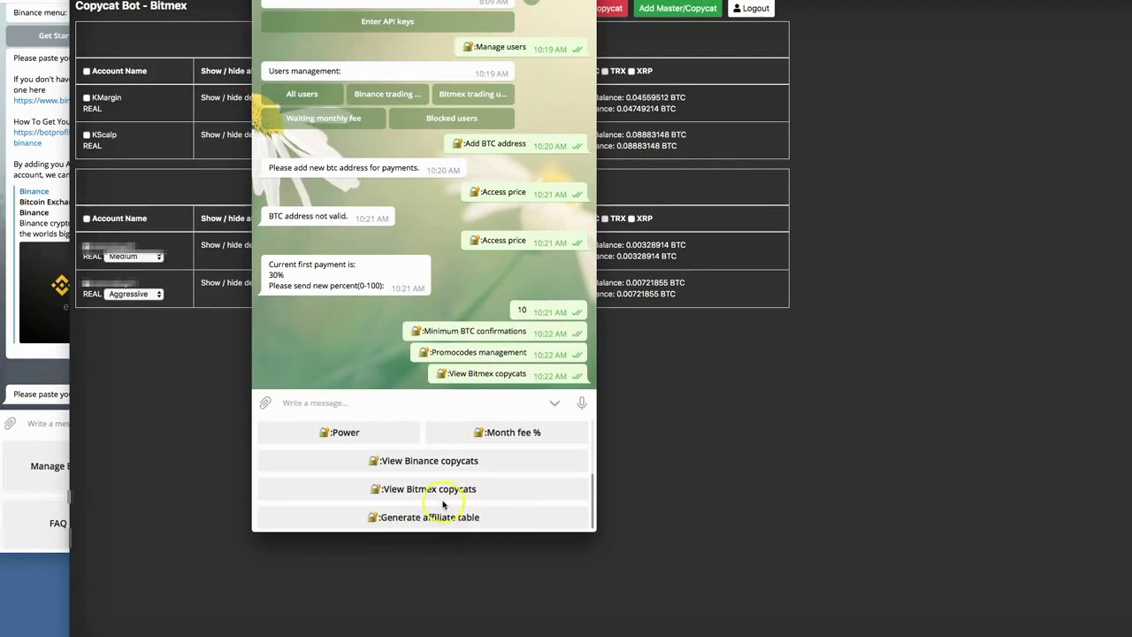
pyautogui.click(36, 382)
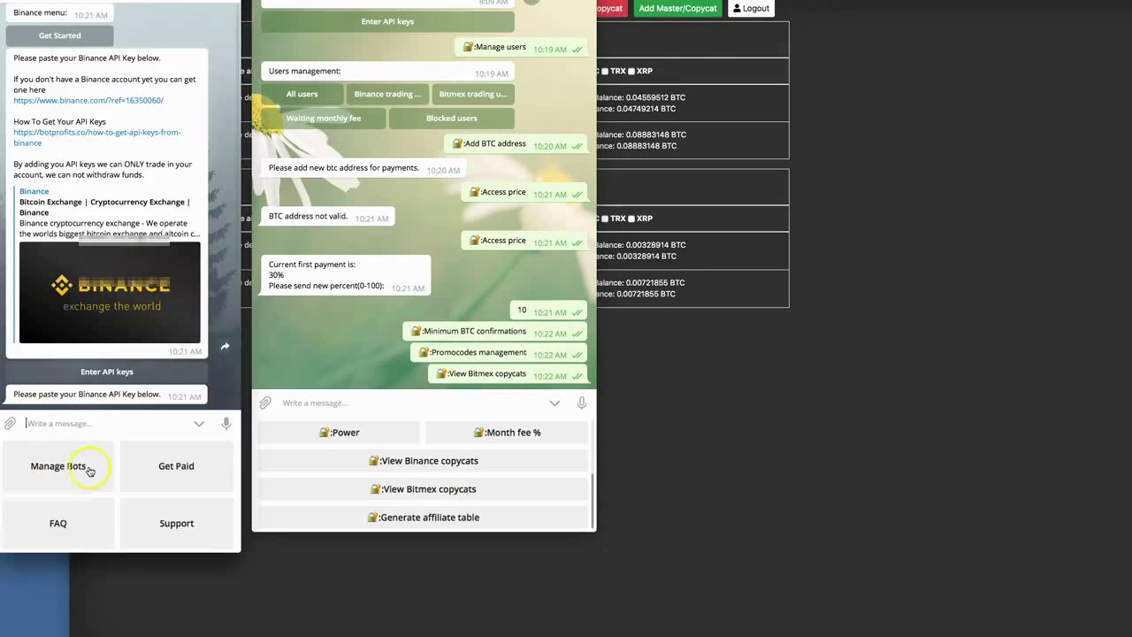
# - Open the Get Paid menu in the client bot chat and request the Set Wallet details for referral payments
pyautogui.click(181, 475)
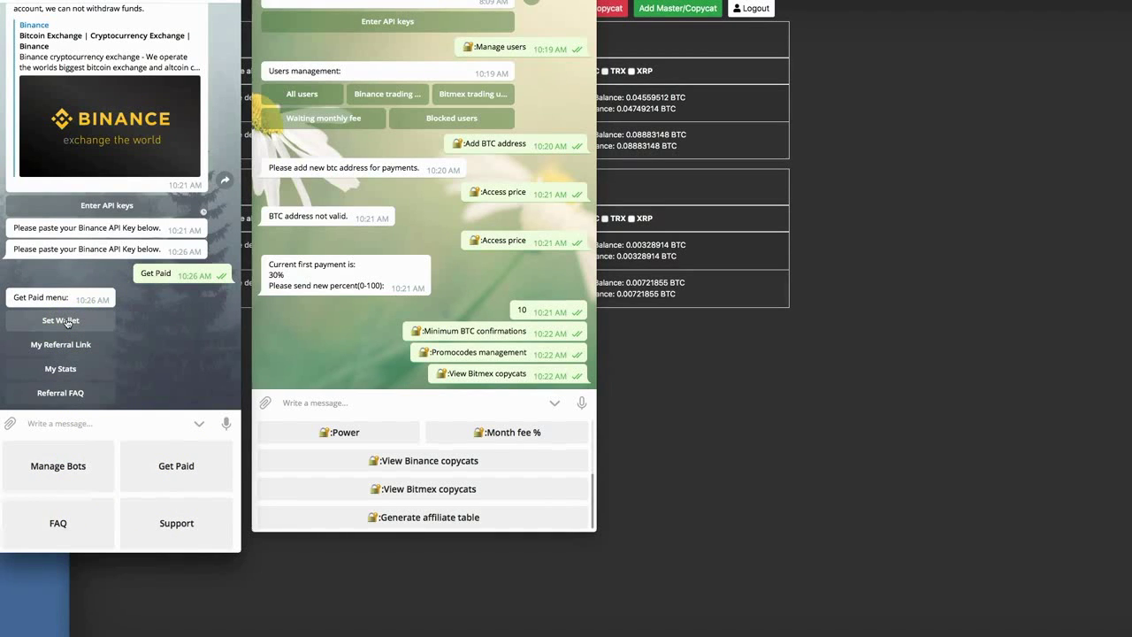
pyautogui.click(156, 425)
pyautogui.click(68, 320)
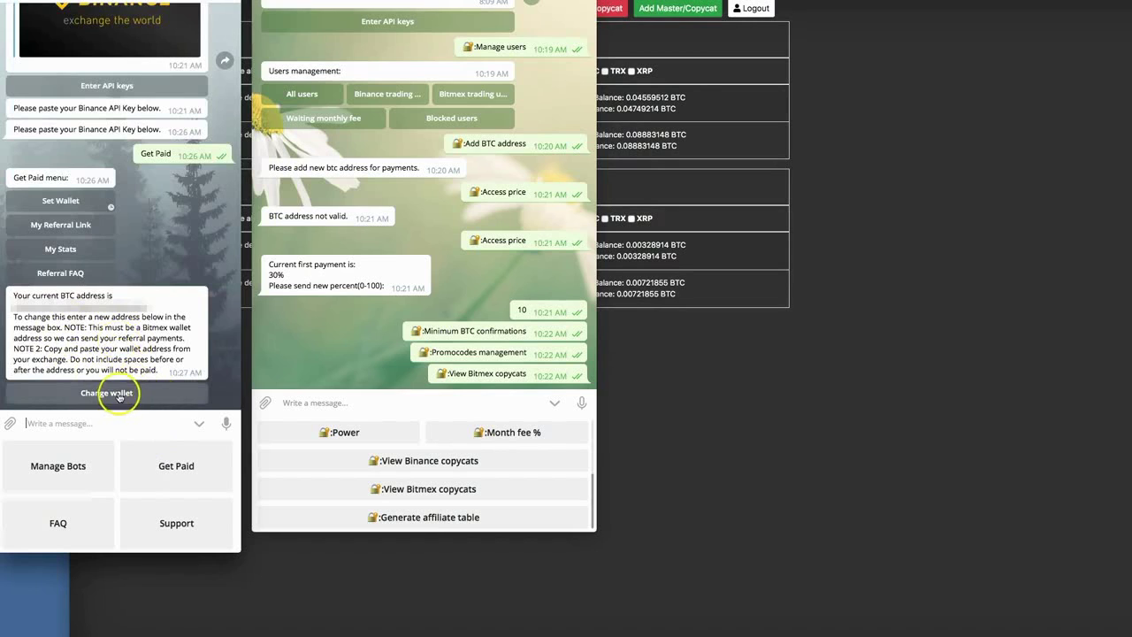
pyautogui.click(129, 424)
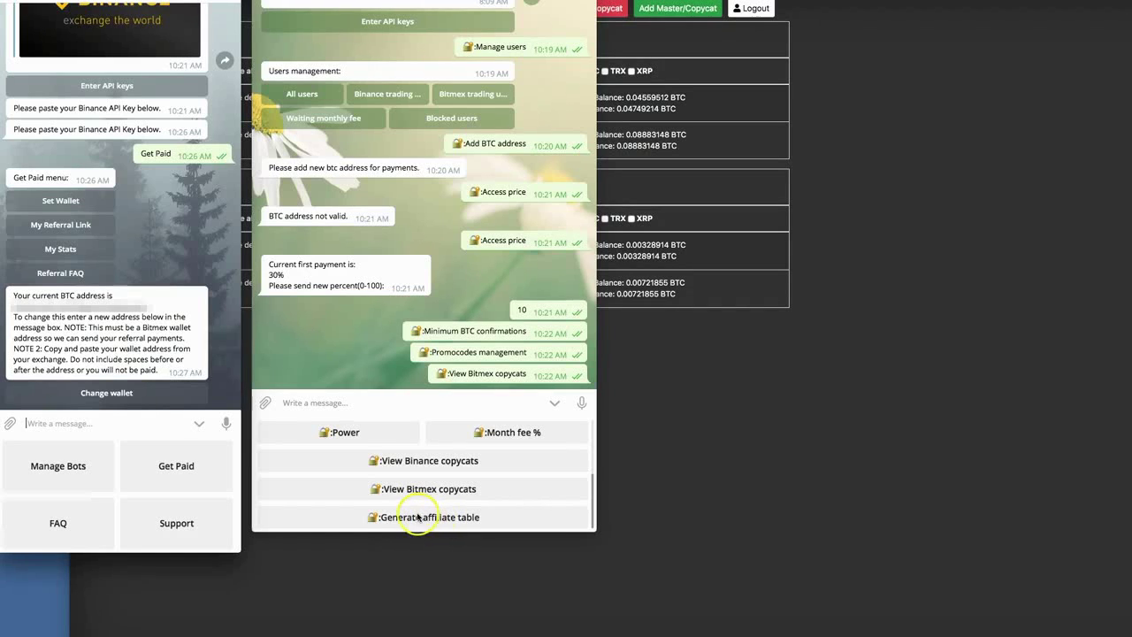
# - Look through the admin bot's options, from Generate affiliate table back to Manage Bots and Get Paid
pyautogui.scroll(1, 427, 518)
pyautogui.scroll(-1, 429, 519)
pyautogui.click(138, 429)
pyautogui.scroll(2, 419, 485)
pyautogui.scroll(1, 419, 483)
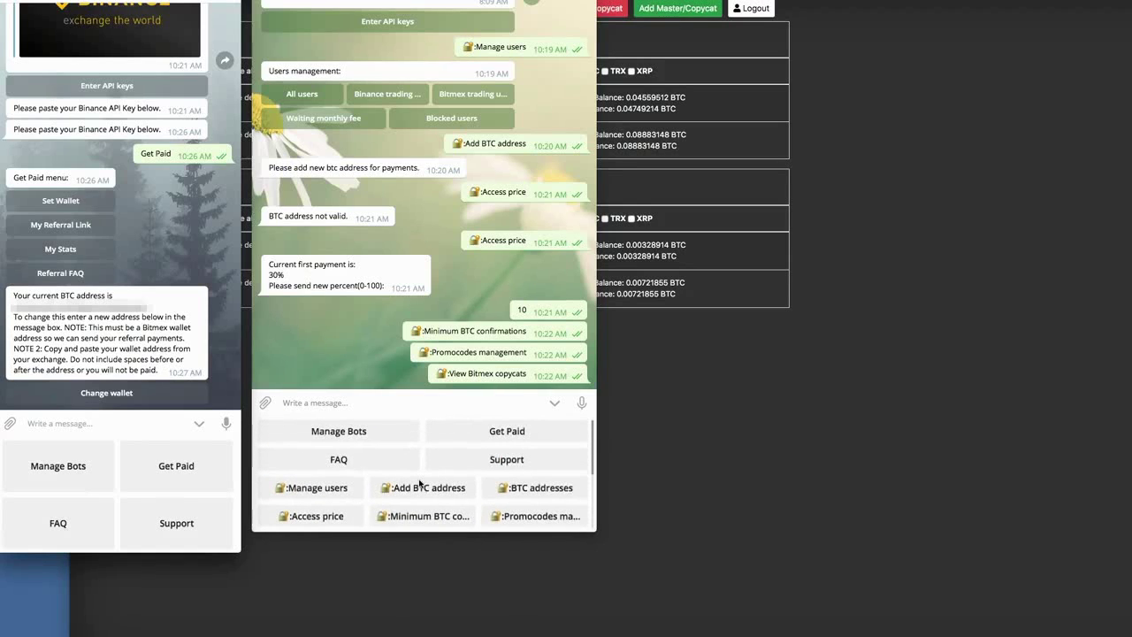